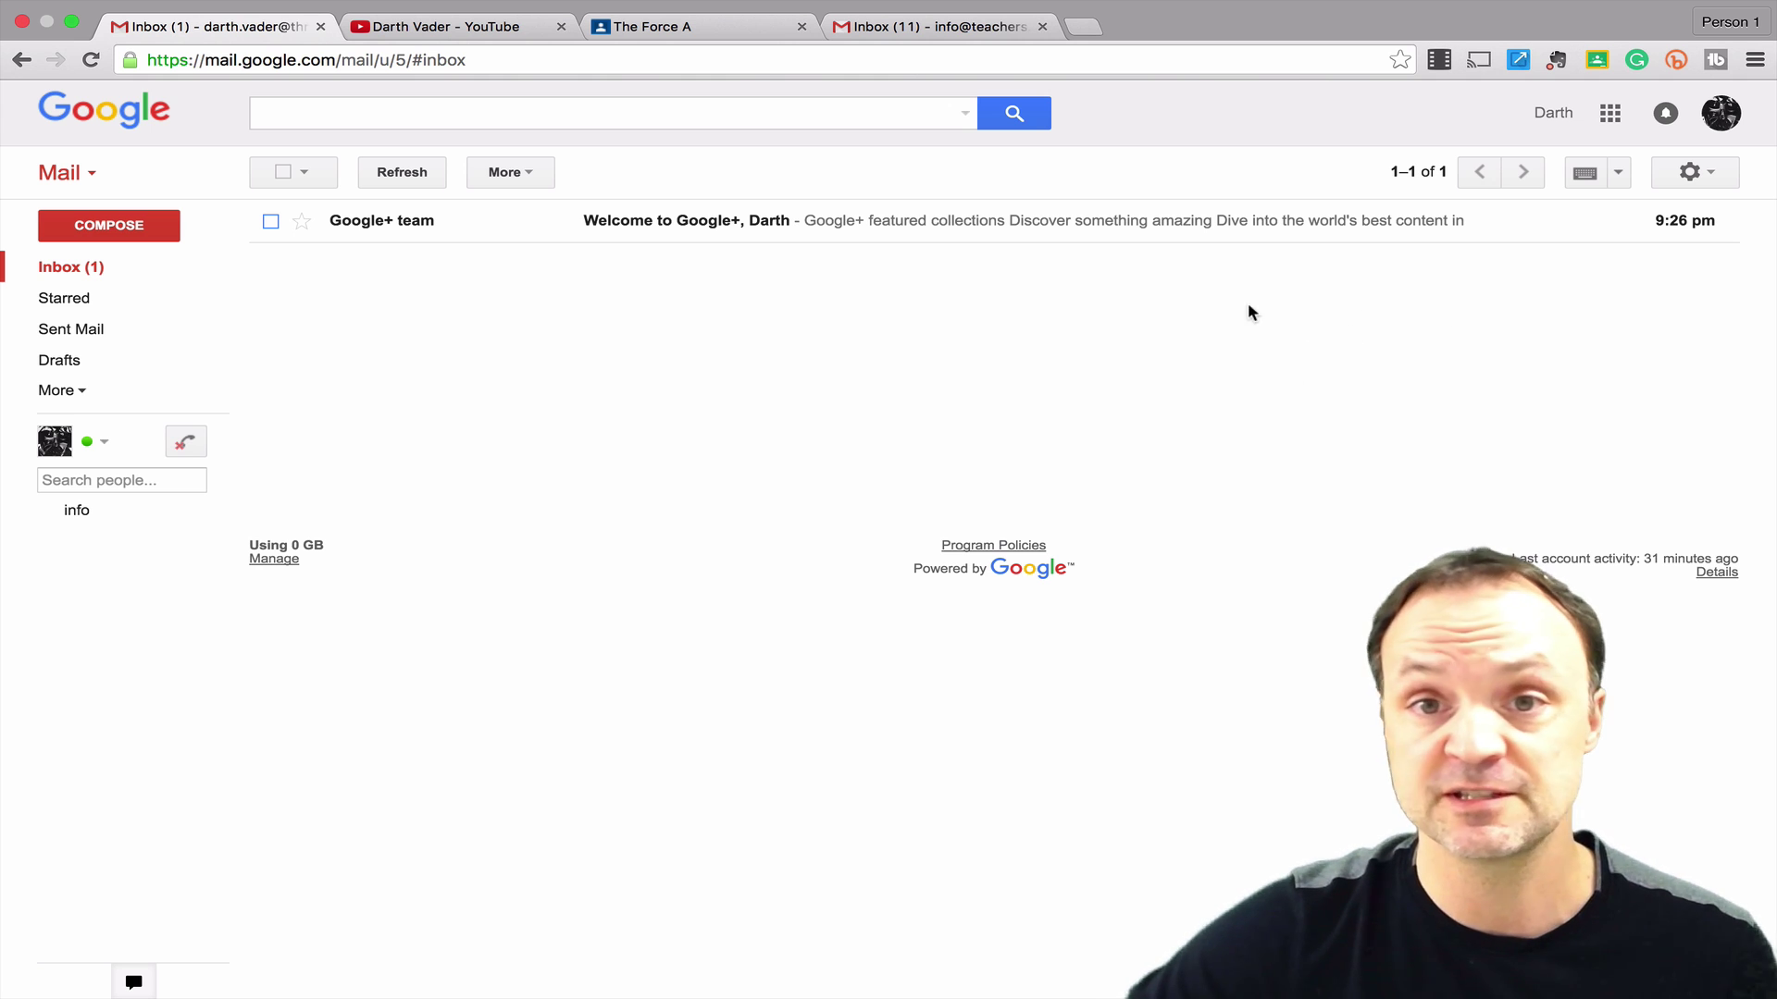
- Open Gmail's full settings at the Accounts tab
click(1718, 174)
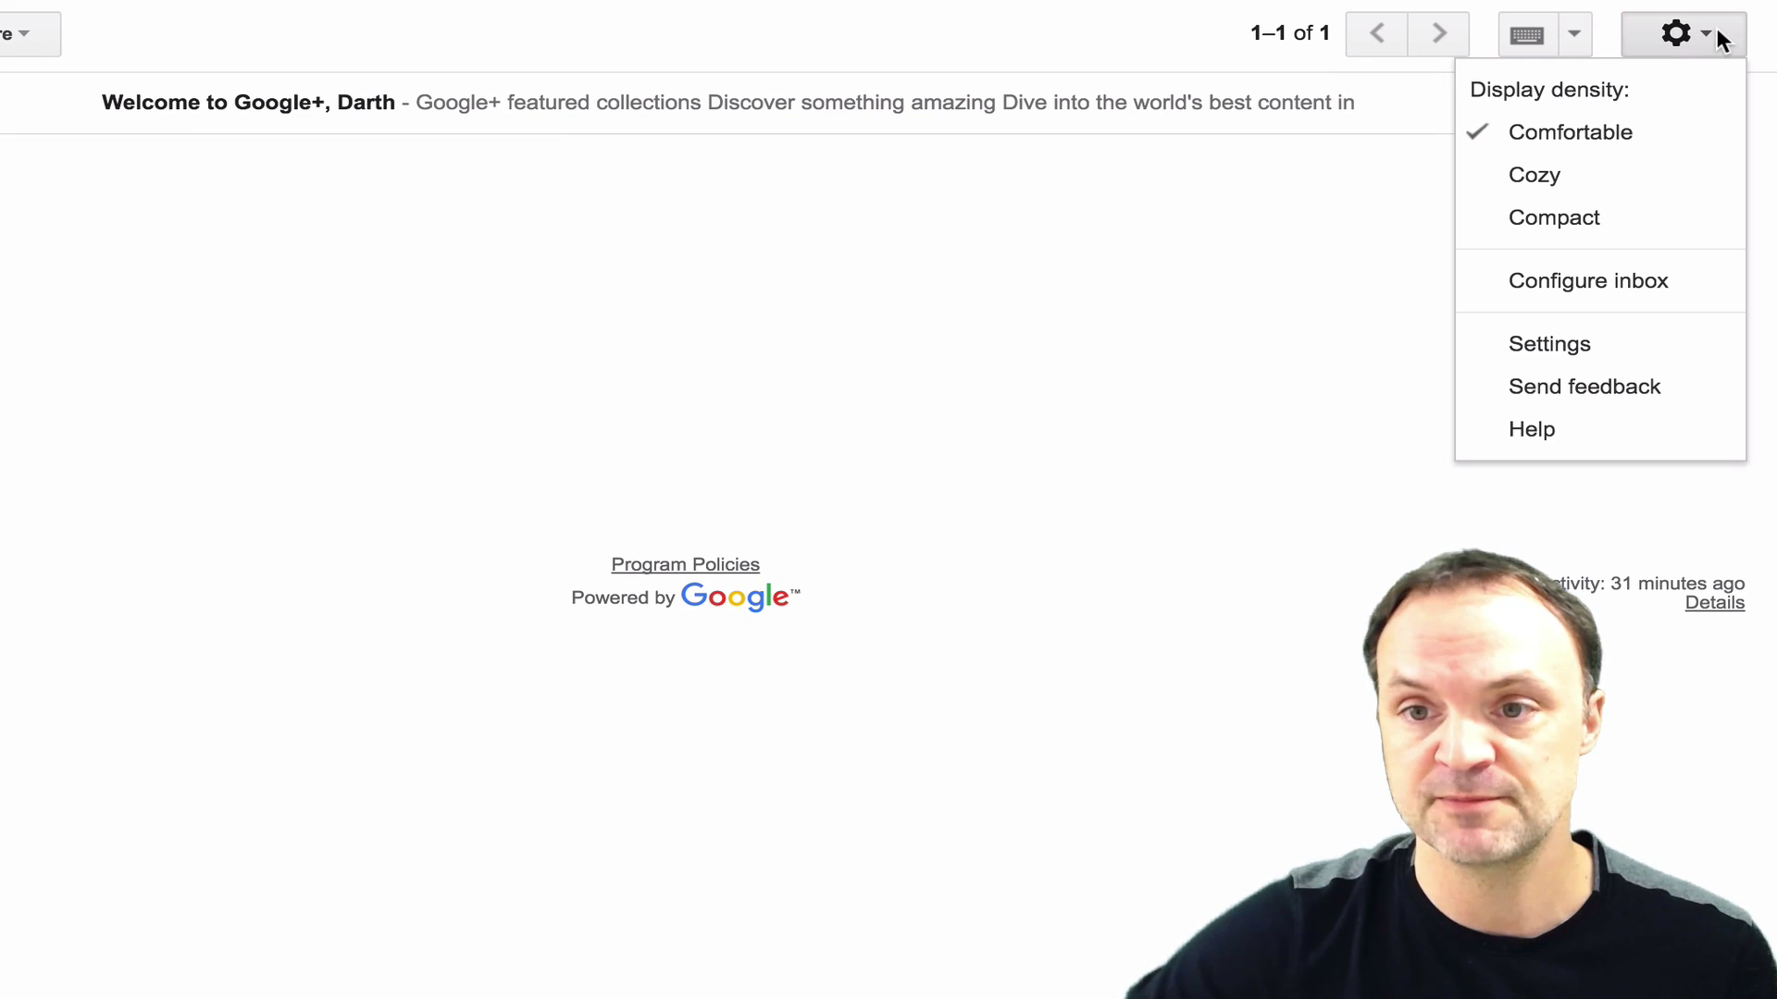
click(1536, 352)
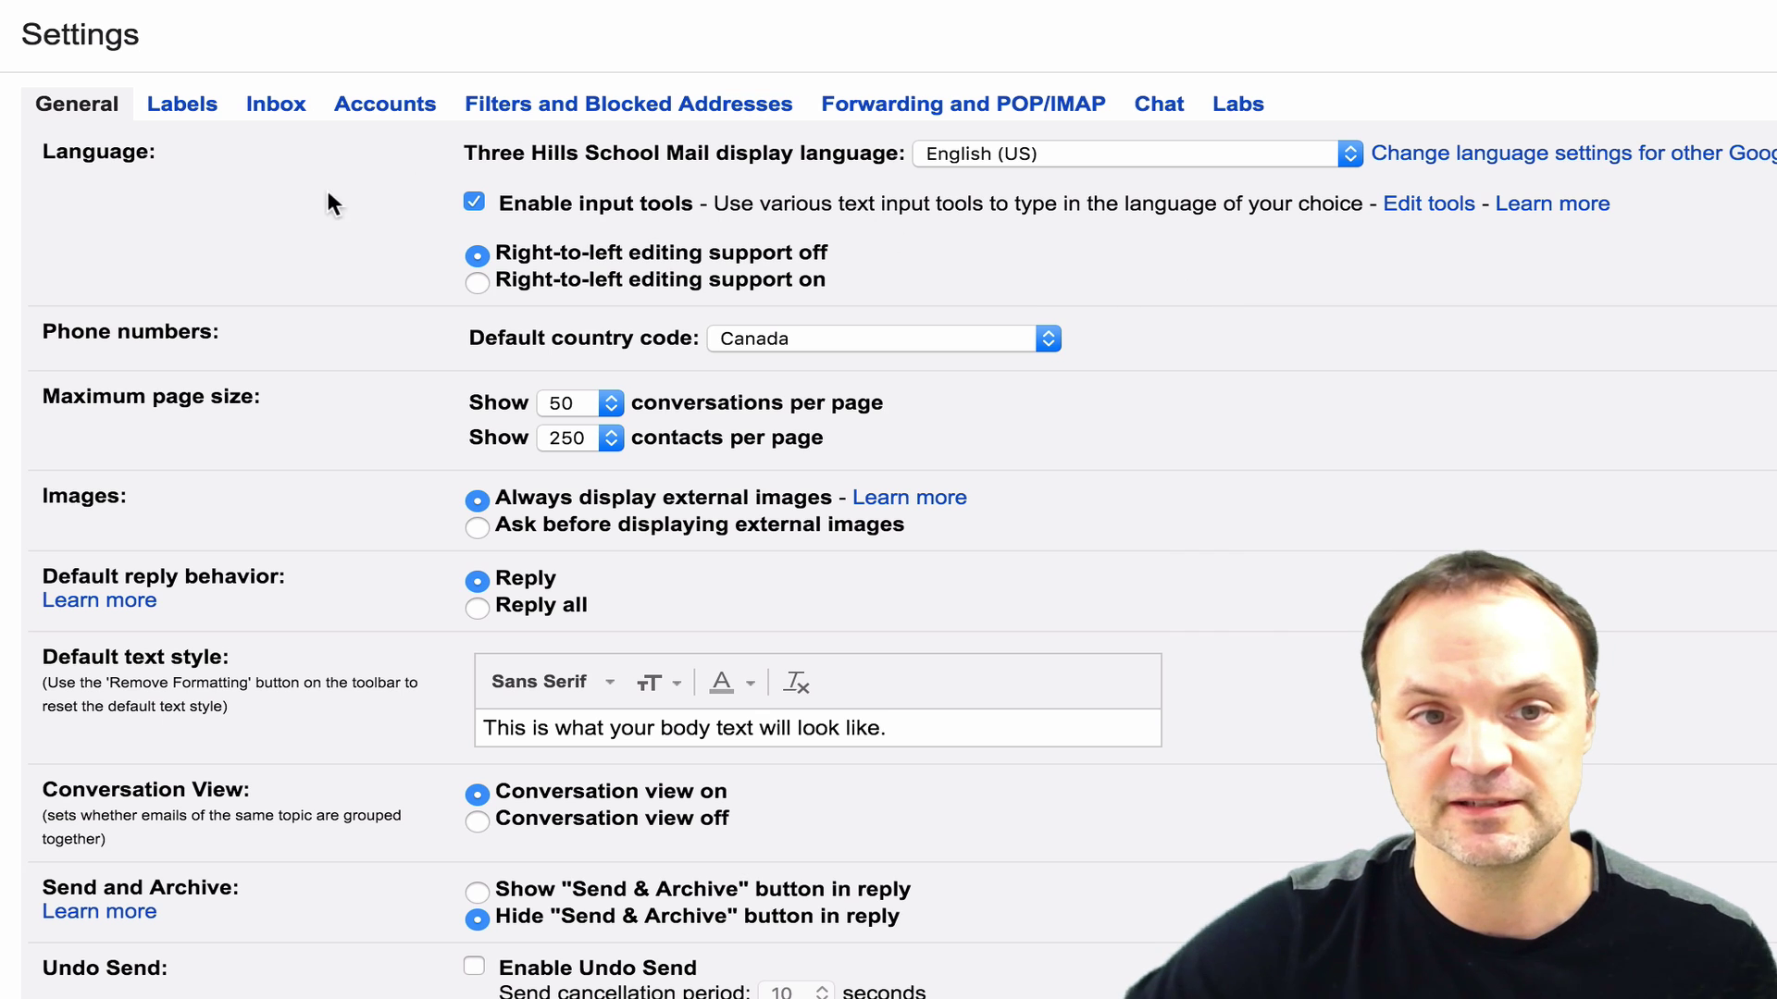
click(389, 105)
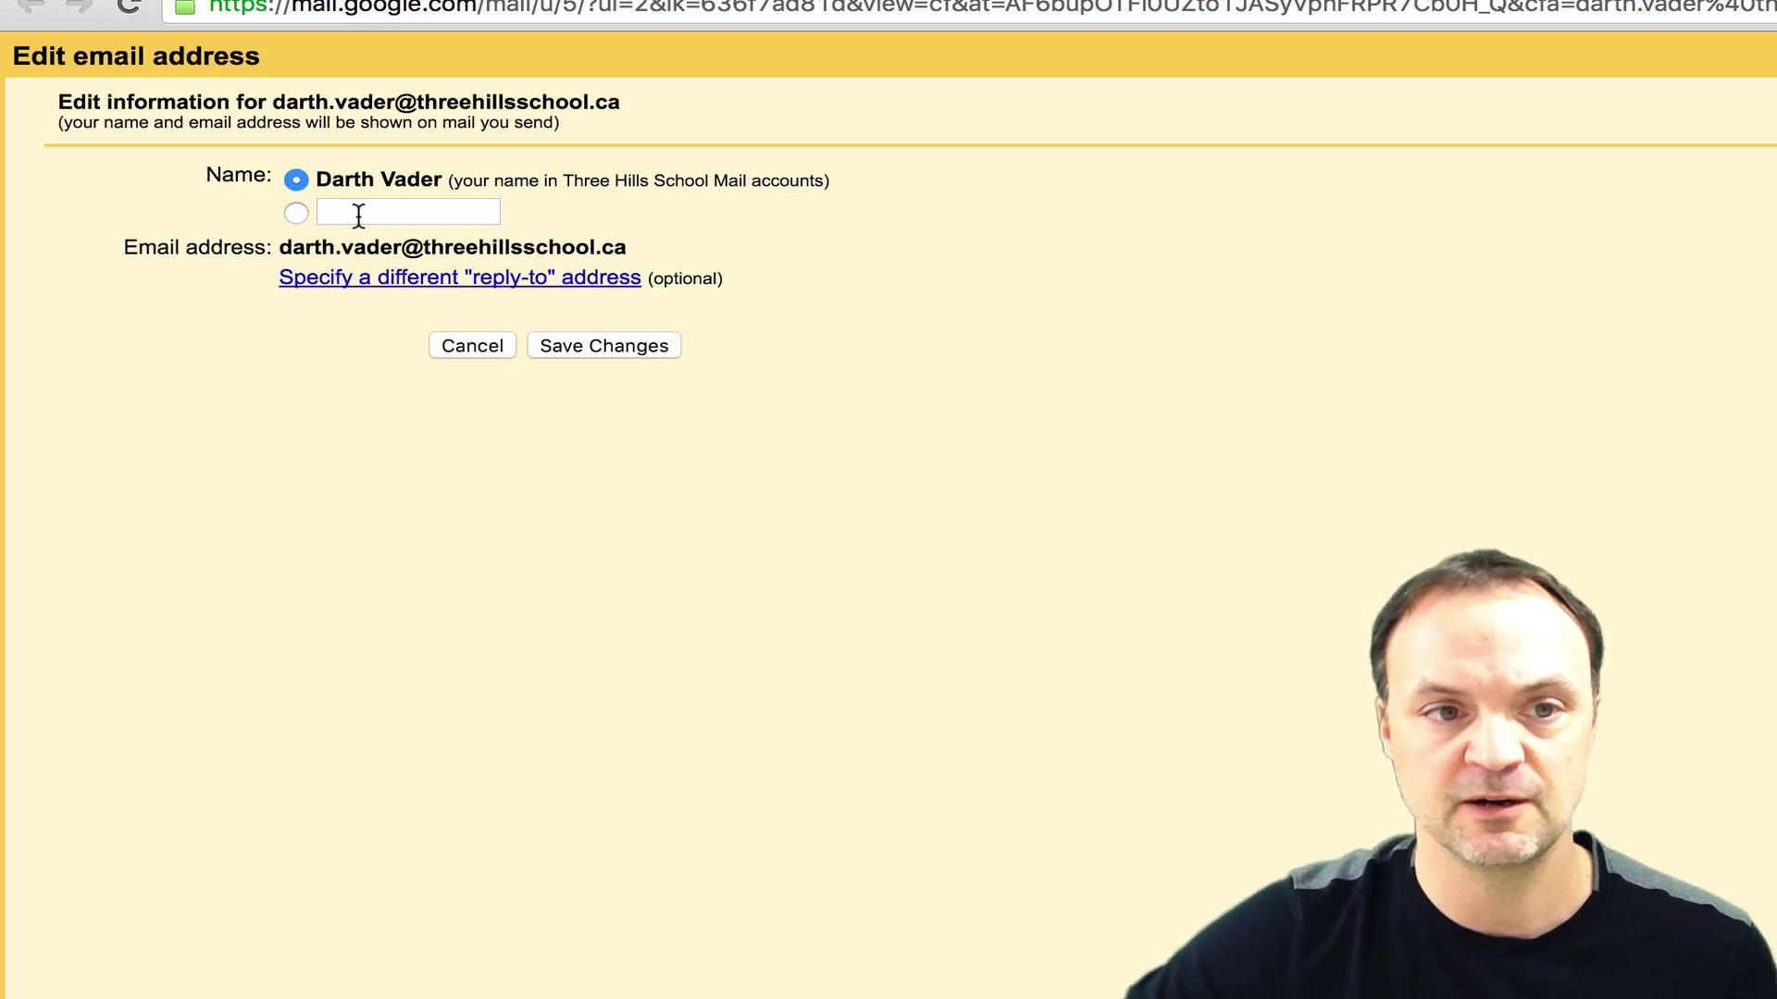
- In Send mail as, choose the custom-name option and fill a sender name from autofill suggestions
click(296, 214)
click(411, 205)
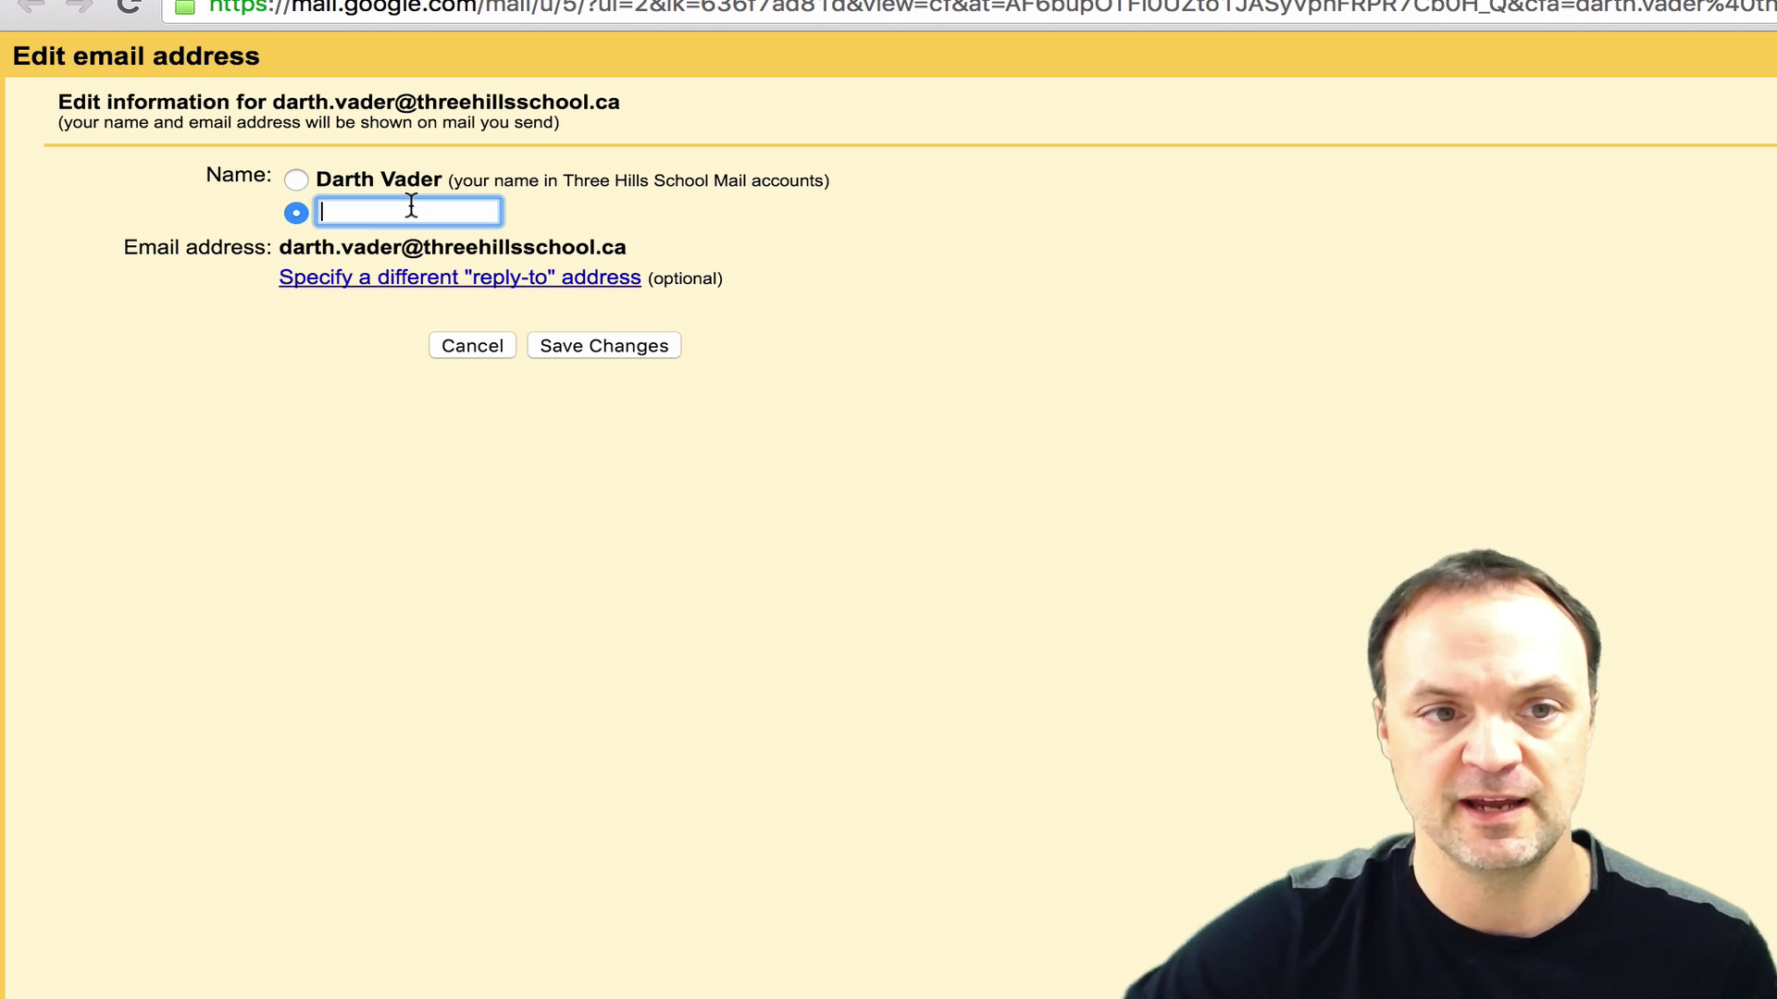
click(392, 285)
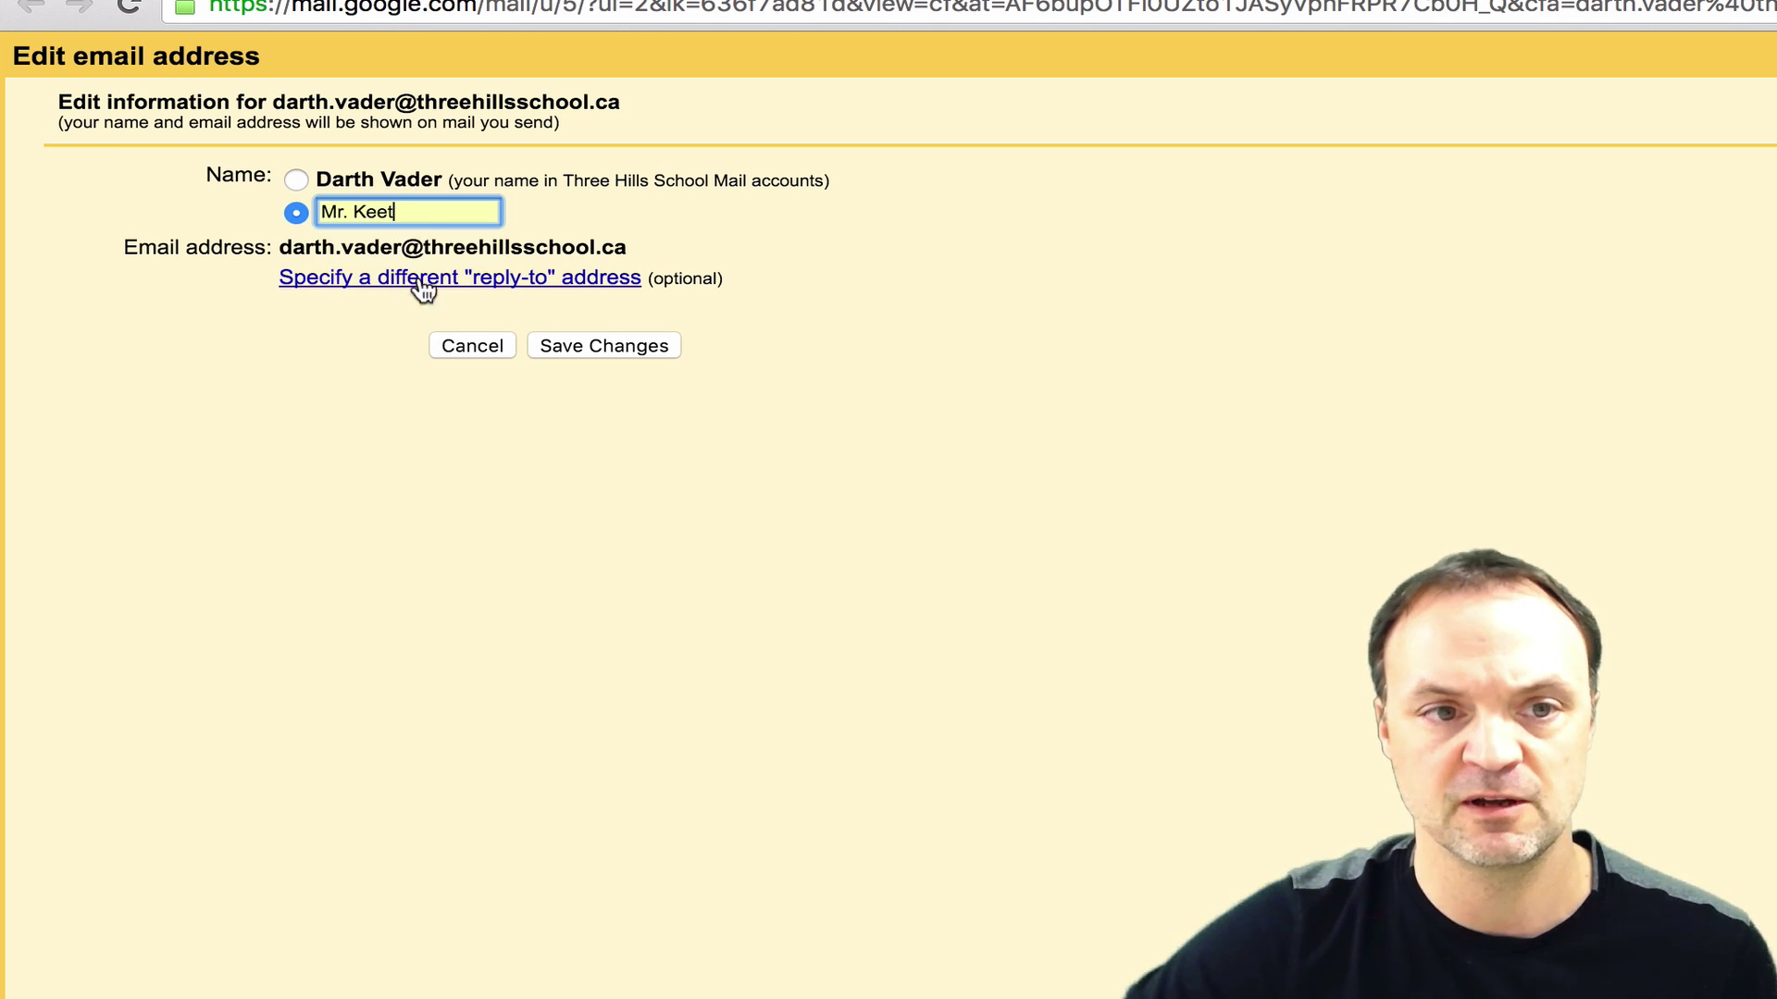
click(404, 222)
double_click(469, 212)
key(BackSpace)
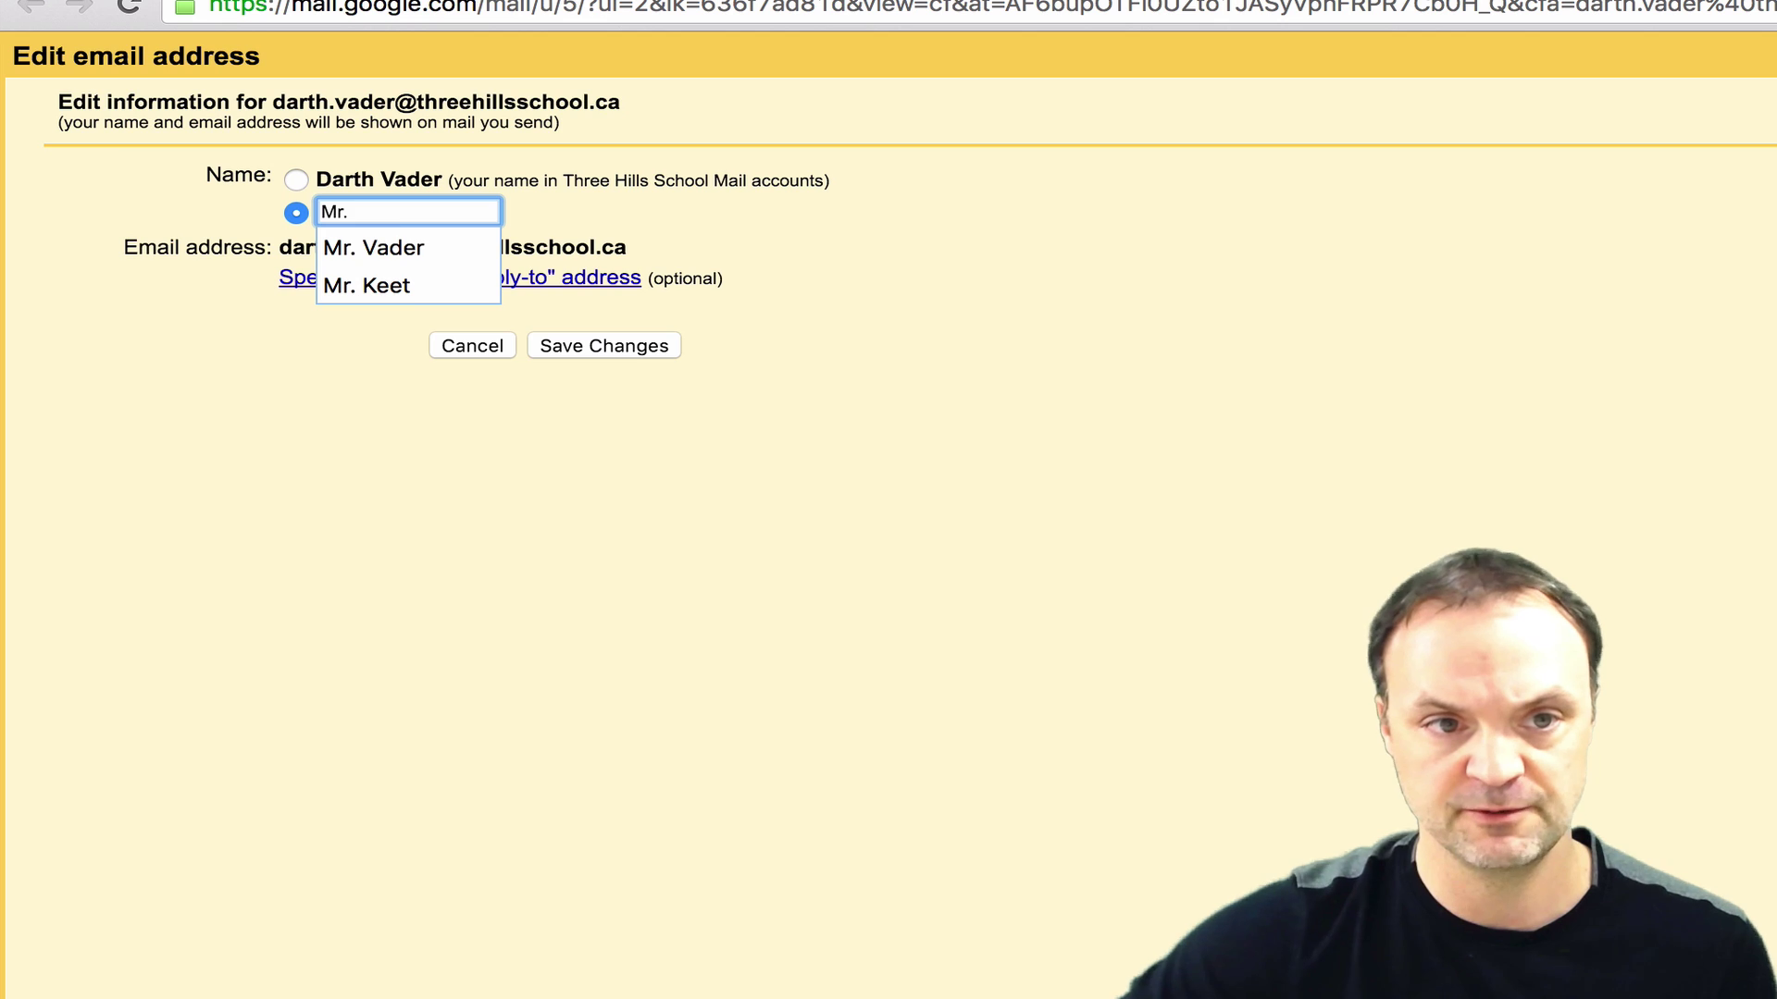
click(362, 255)
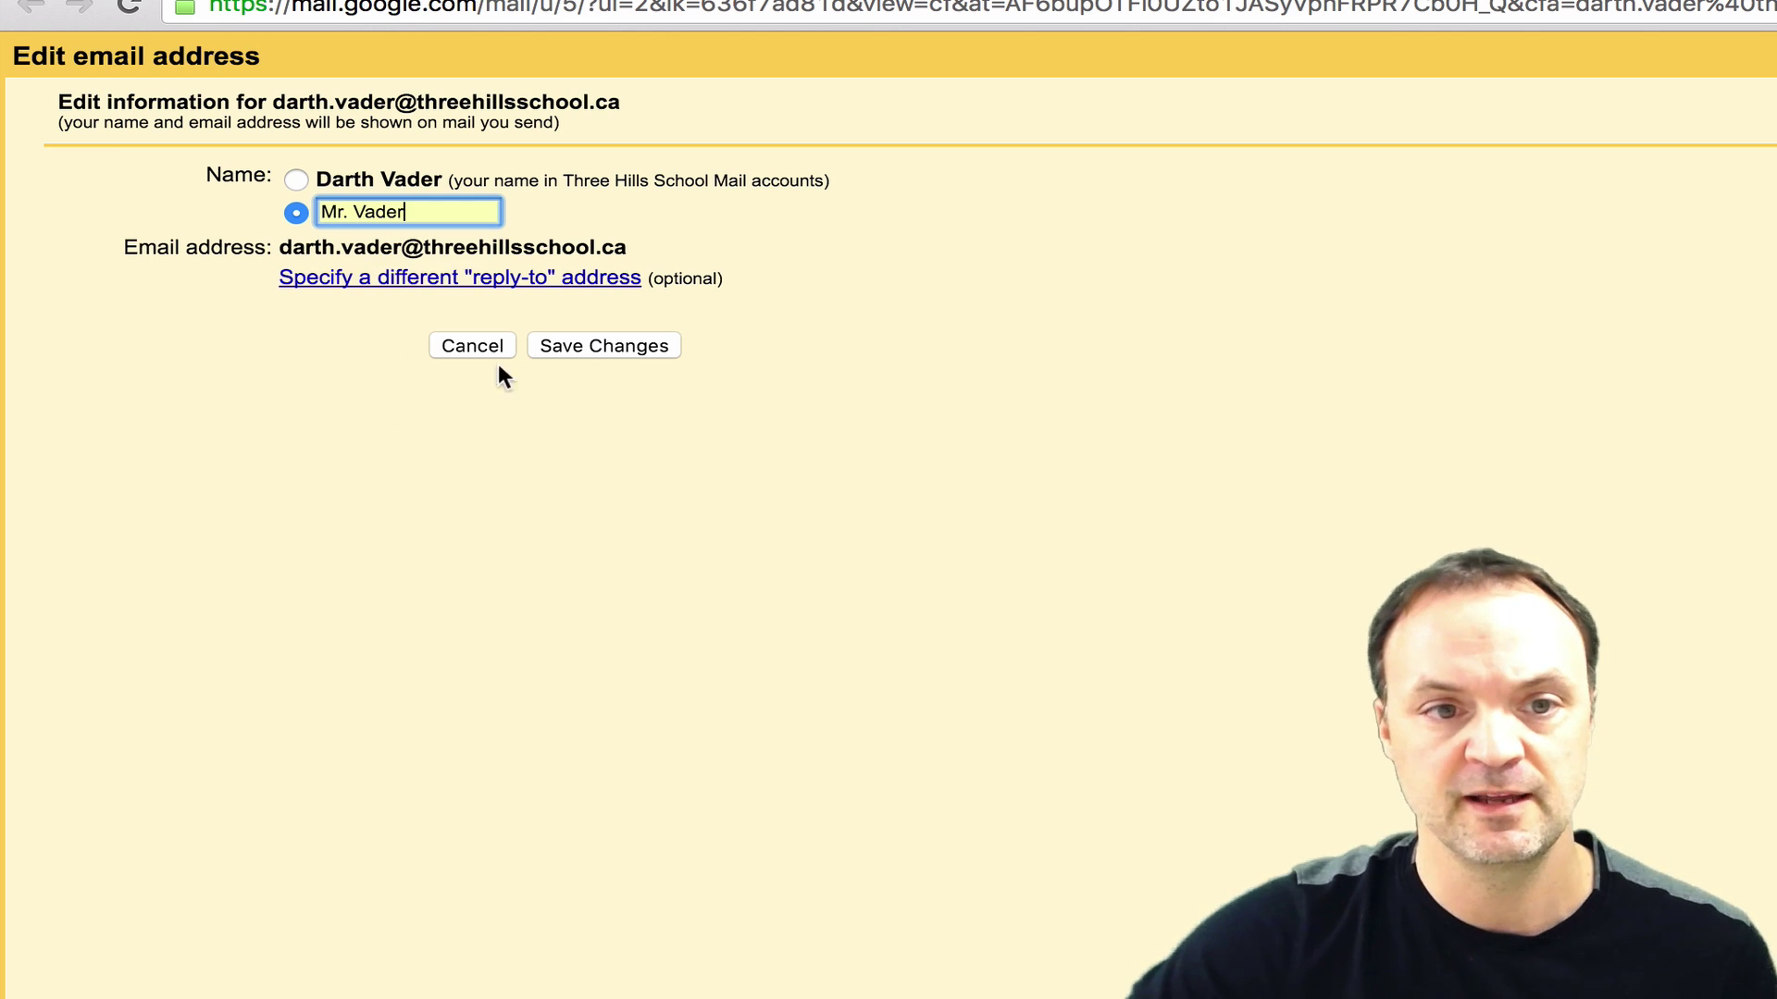
- Save the custom sender name and return to the sending account's inbox
click(576, 351)
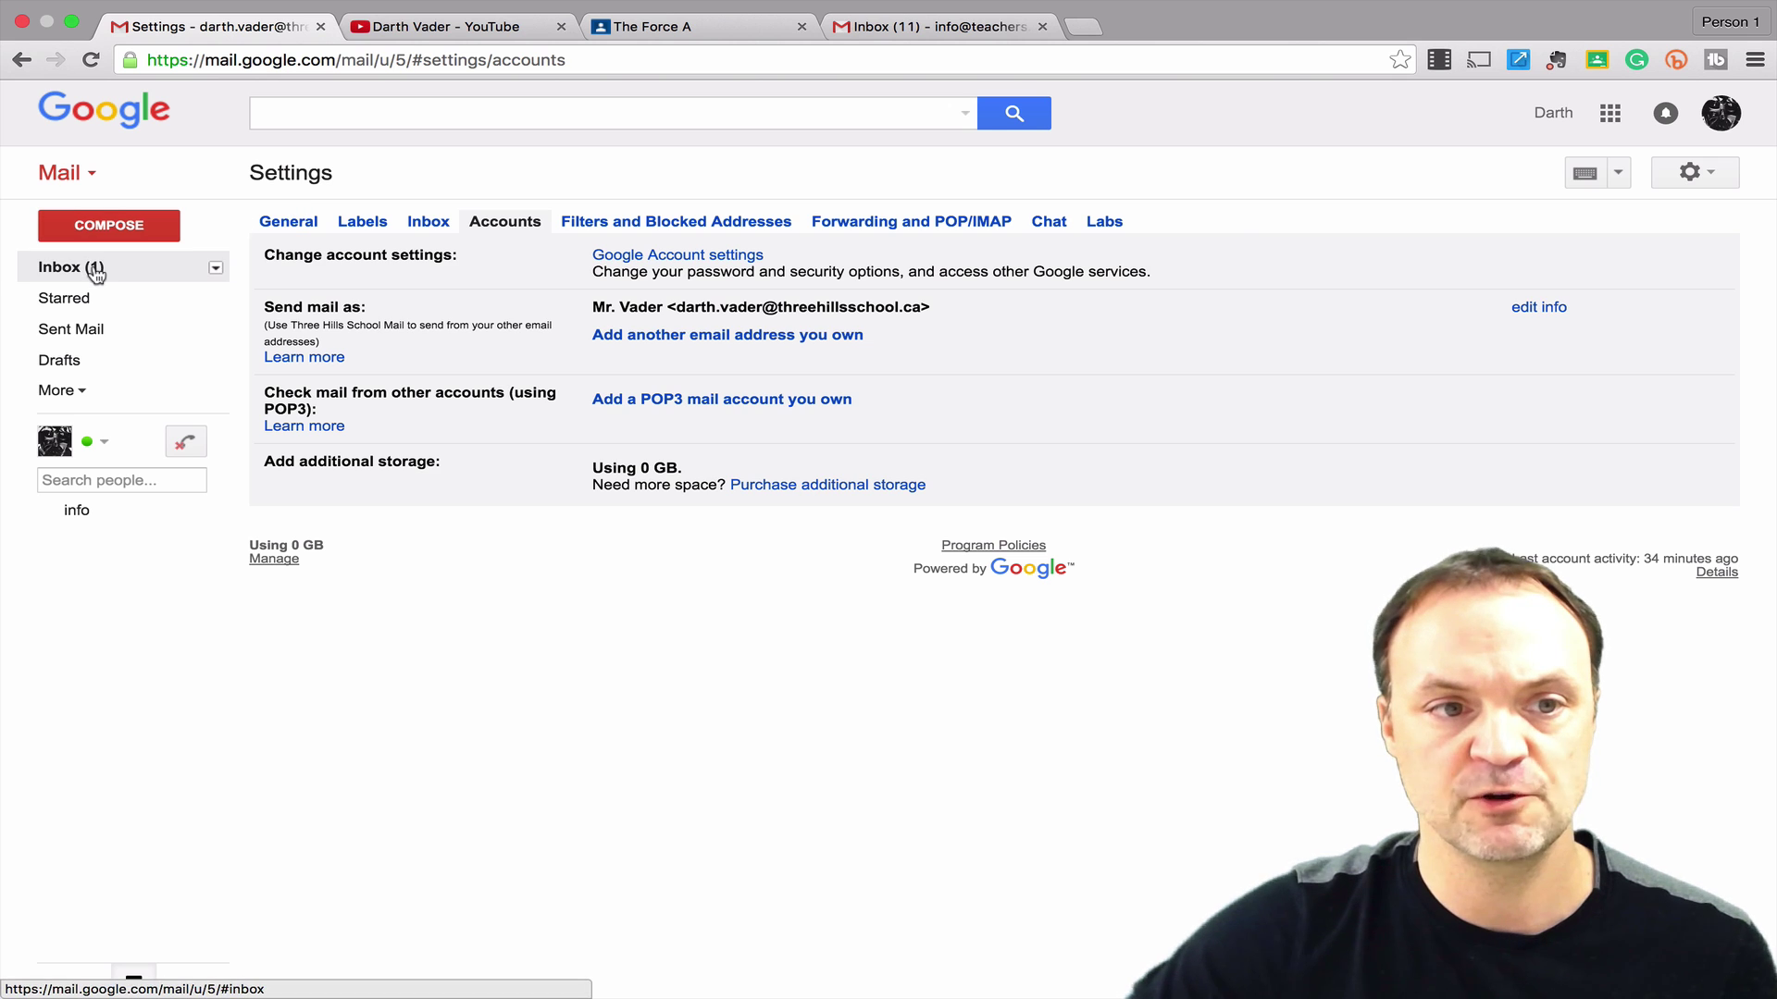
click(93, 266)
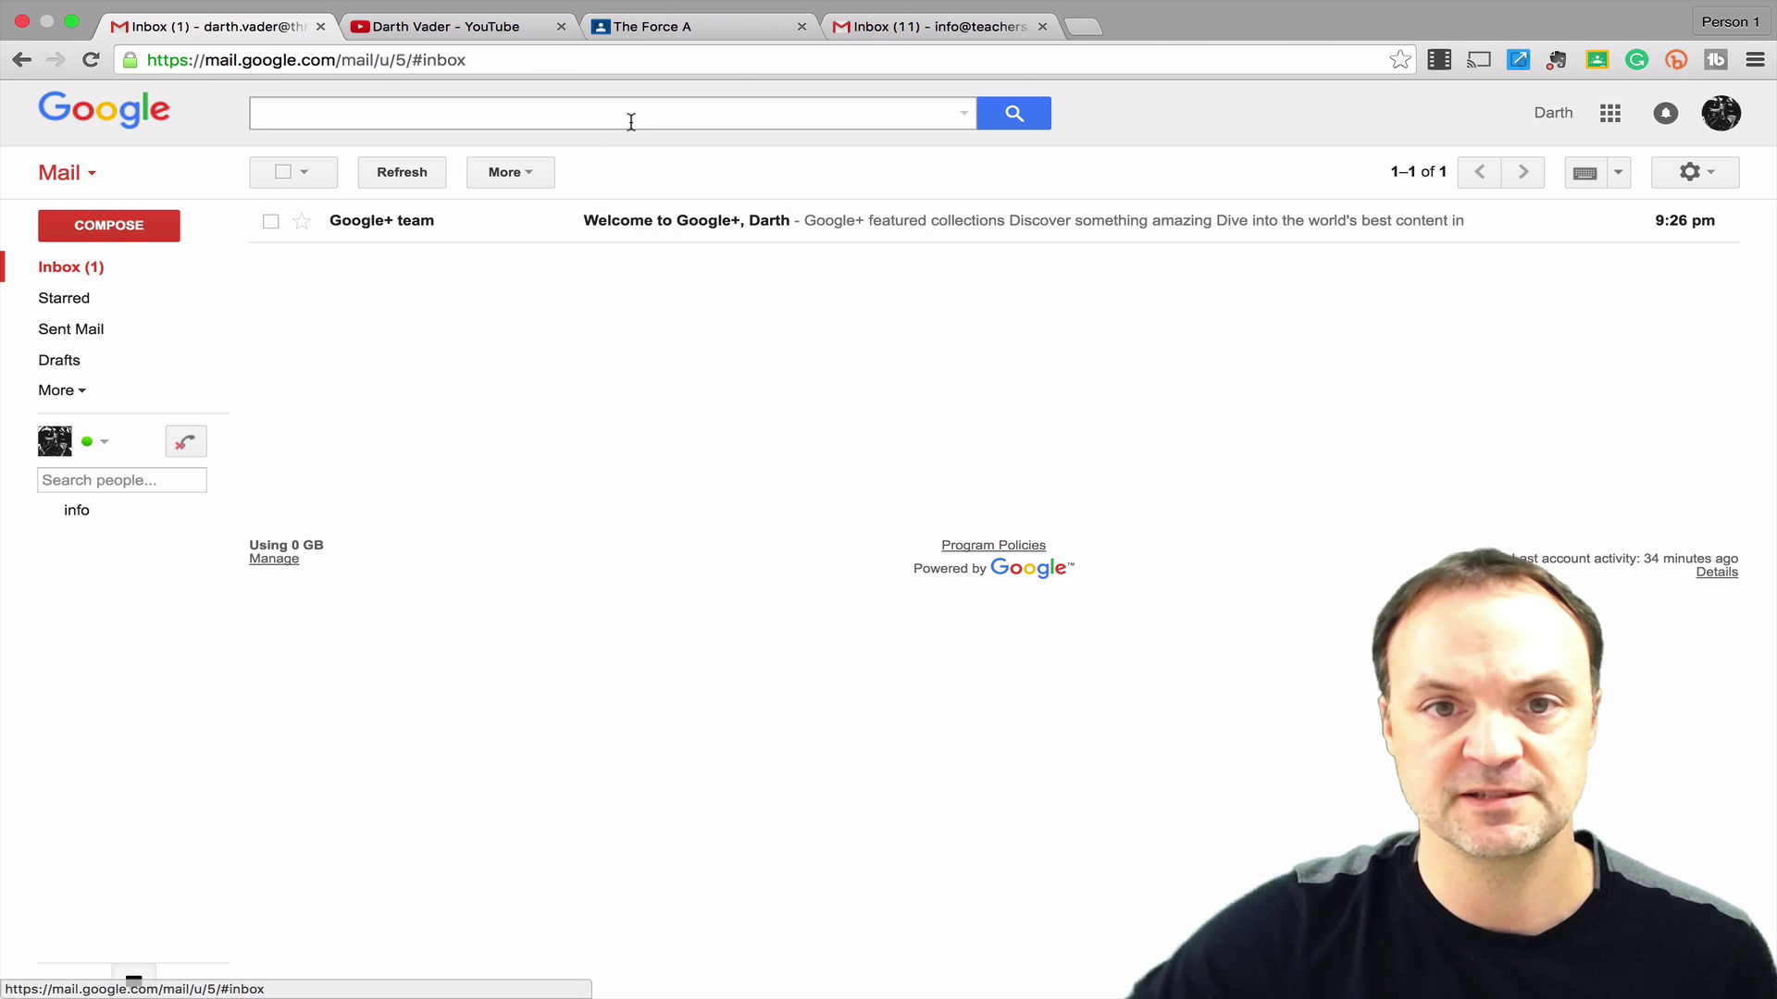
click(900, 27)
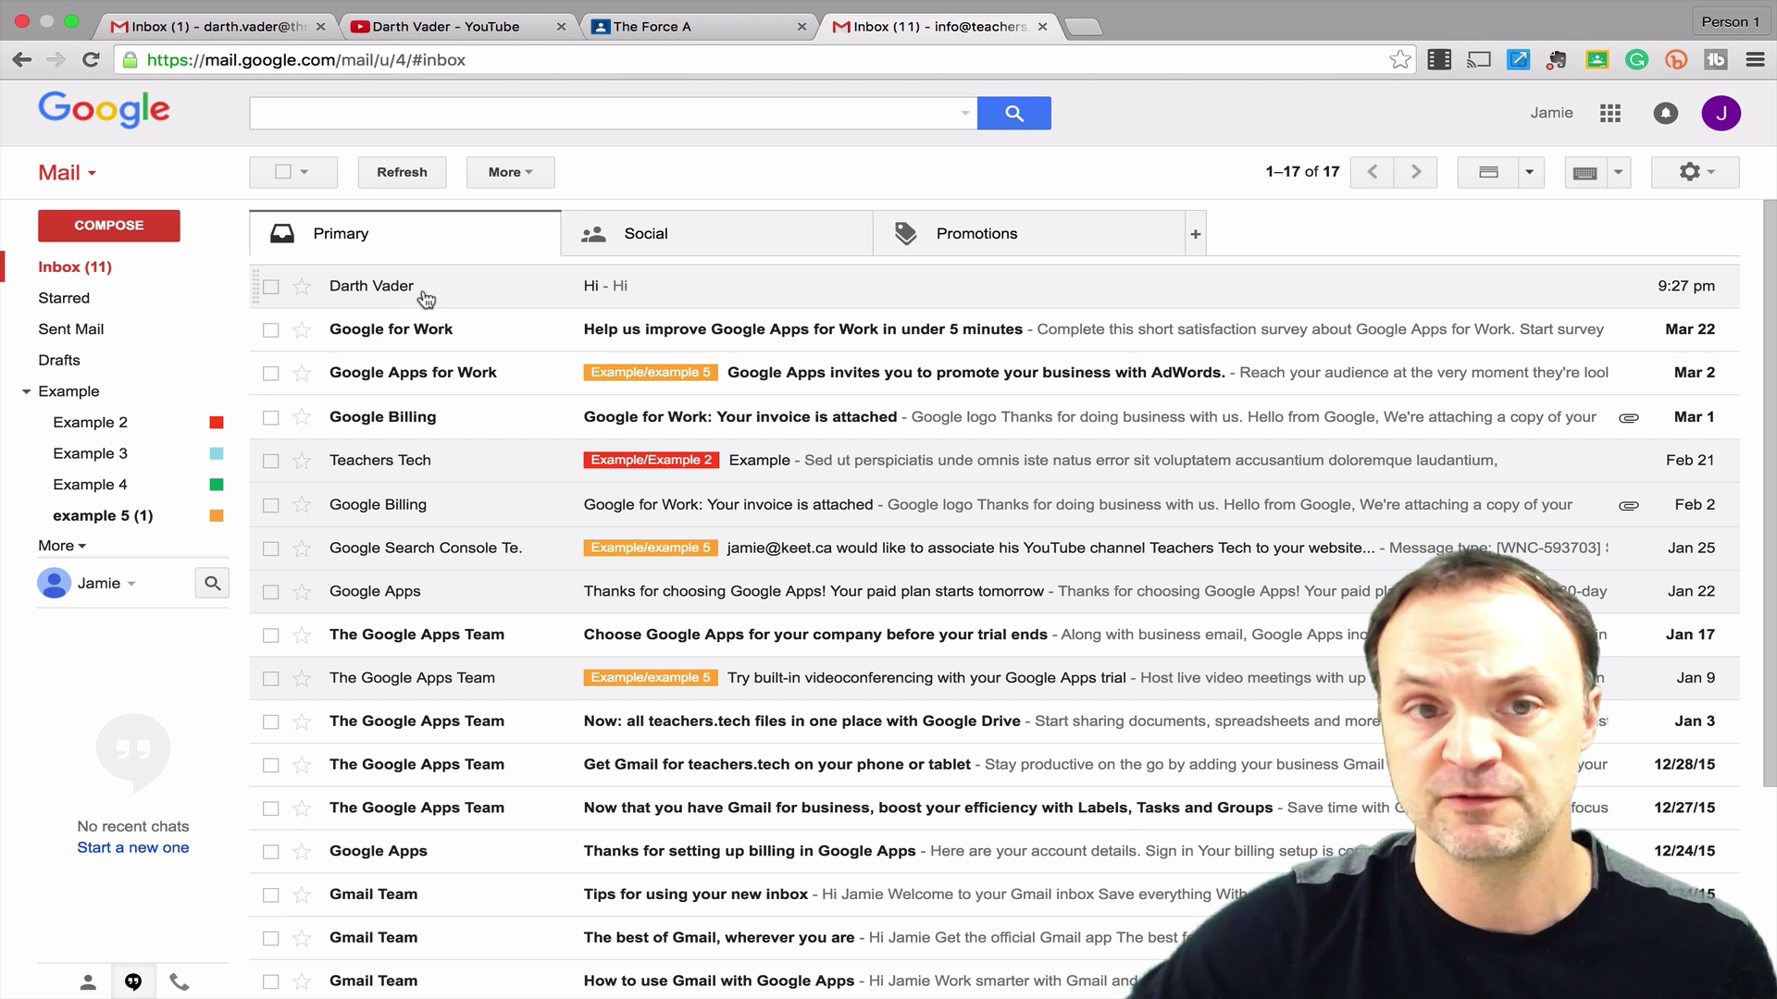
click(274, 35)
- Send a test message titled 'hi' to the other account and check its inbox
click(108, 225)
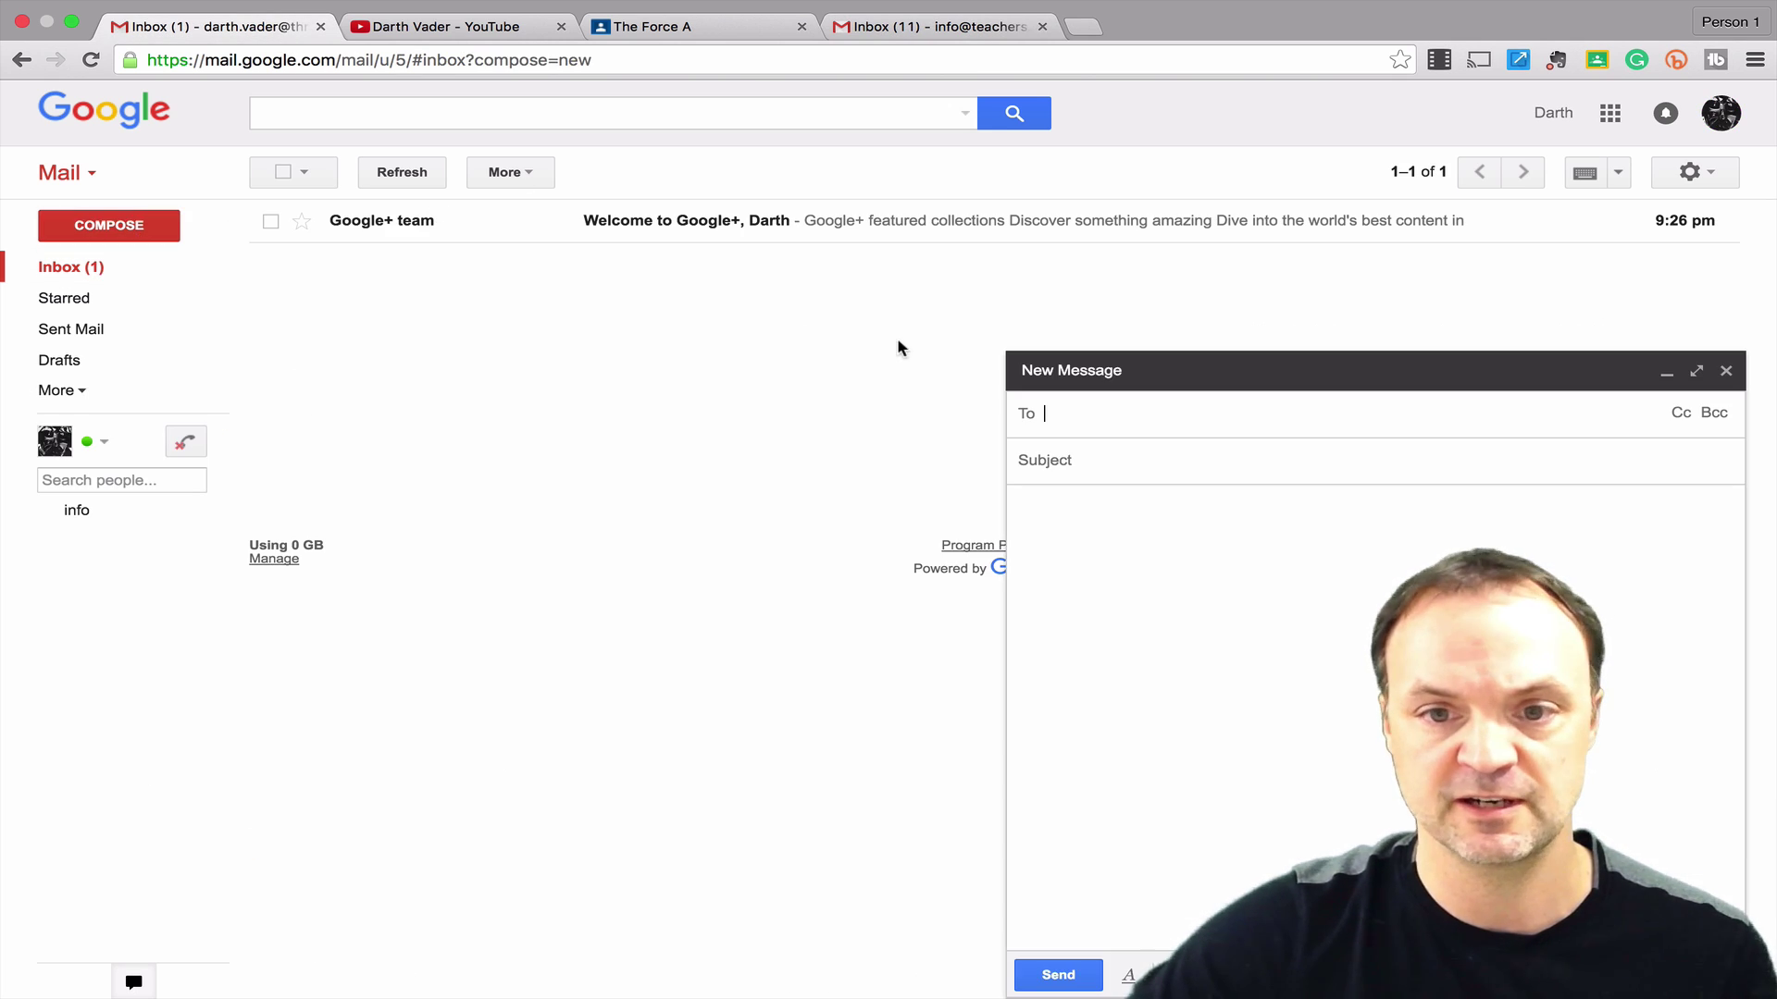
text(in)
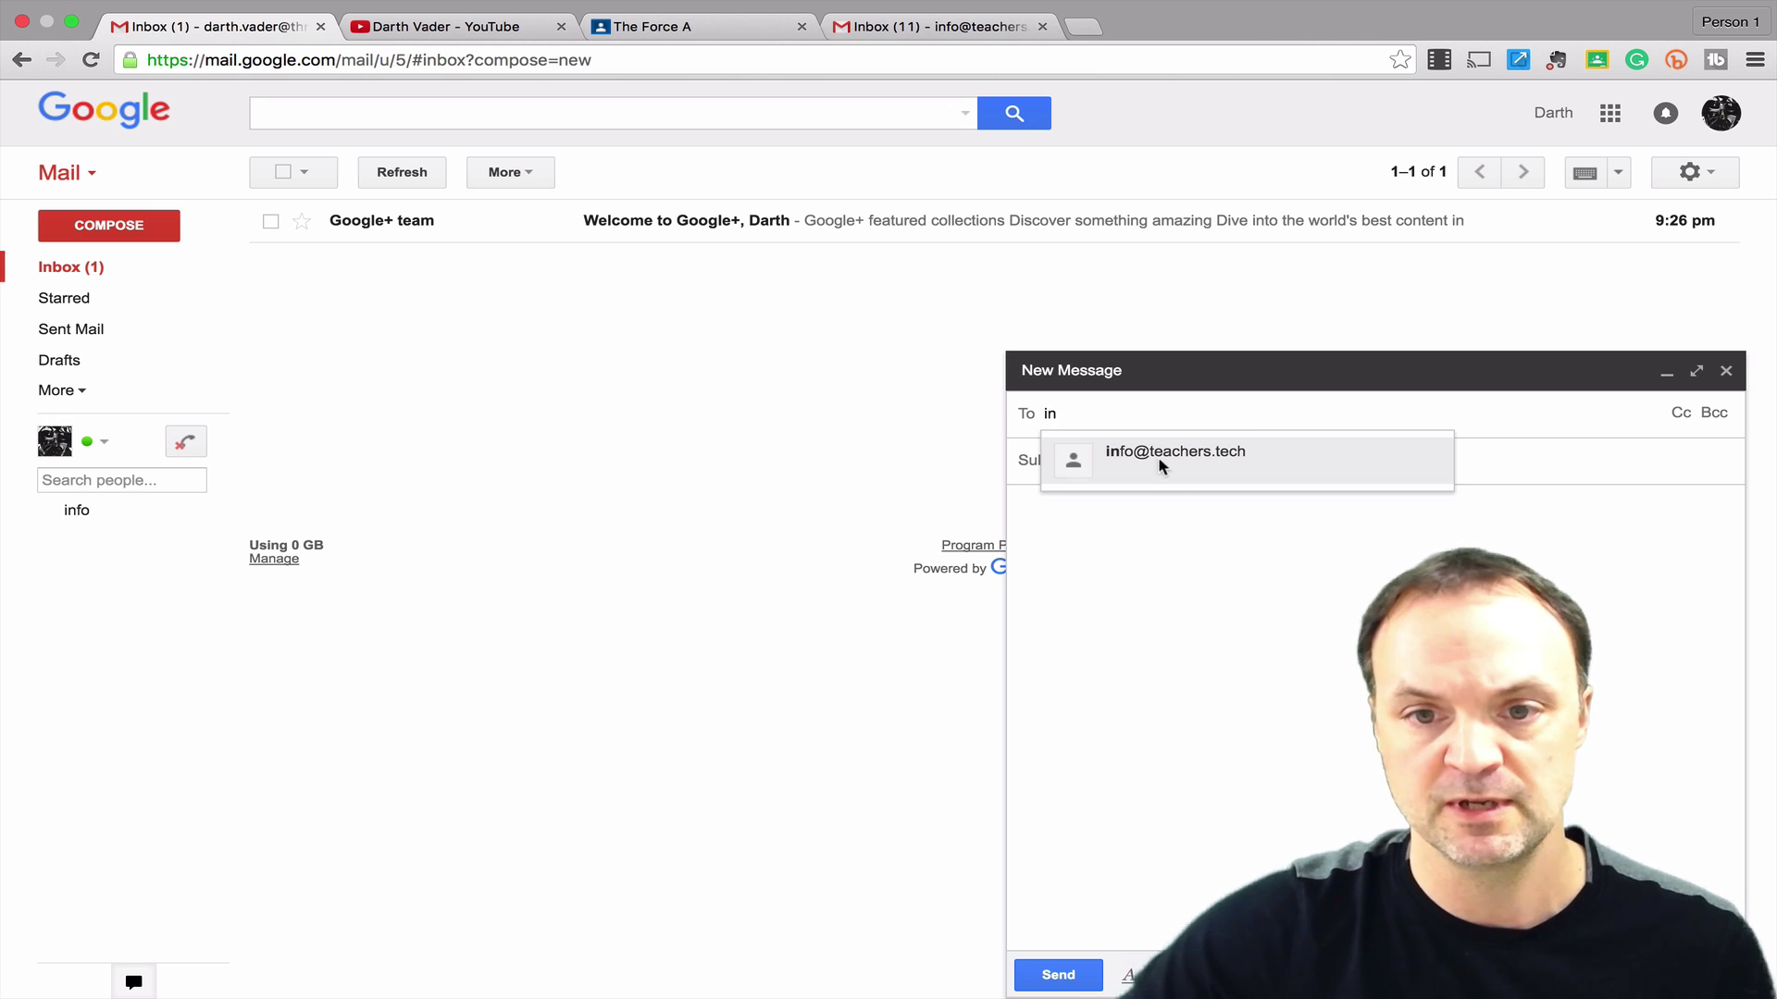
click(1153, 460)
click(1147, 465)
text(hi)
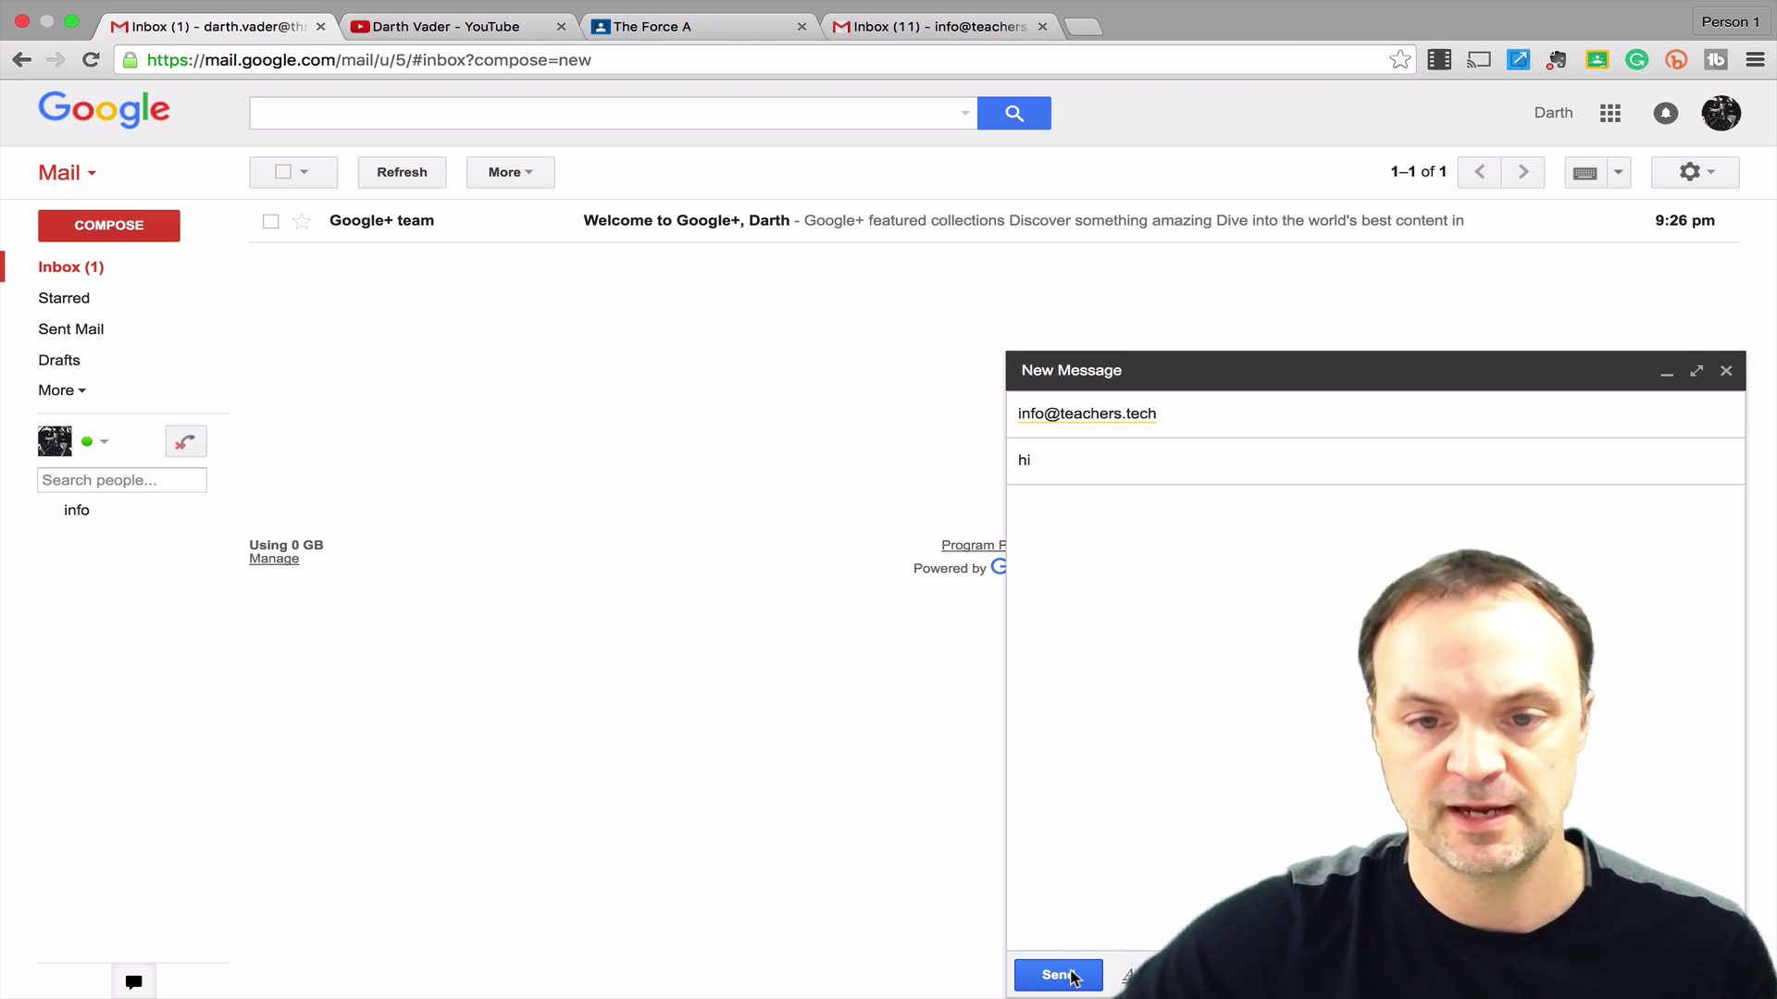
click(1071, 974)
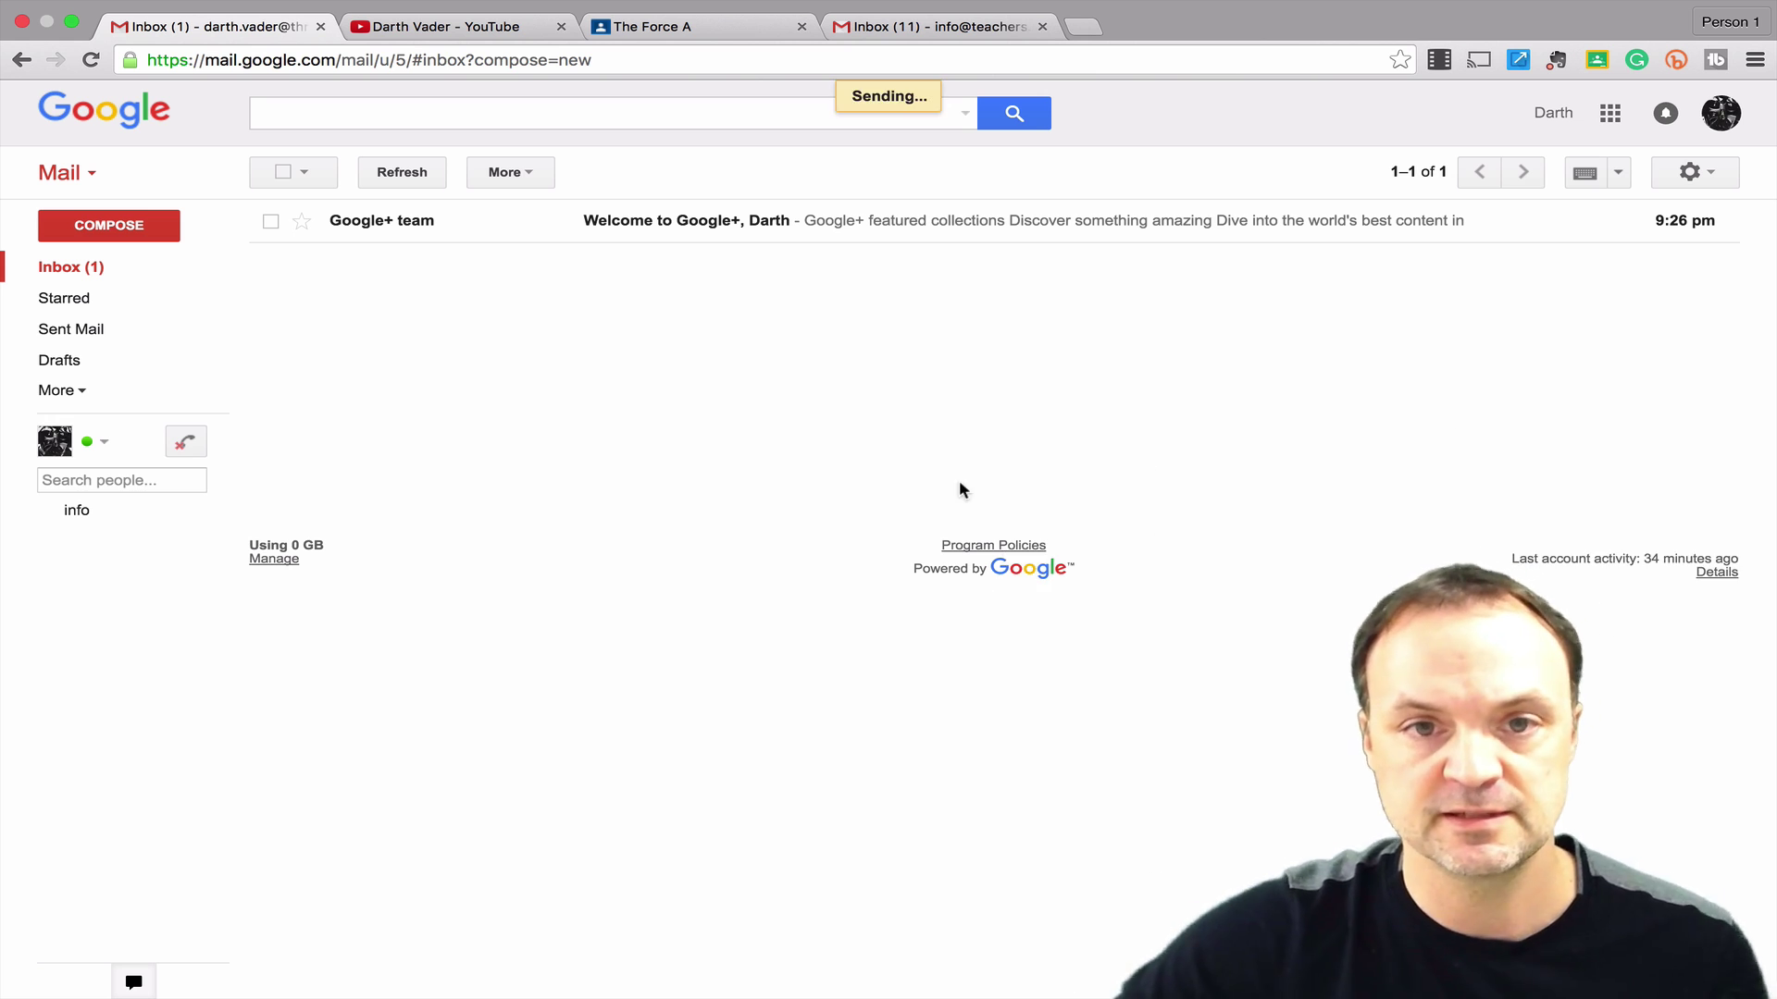
click(919, 26)
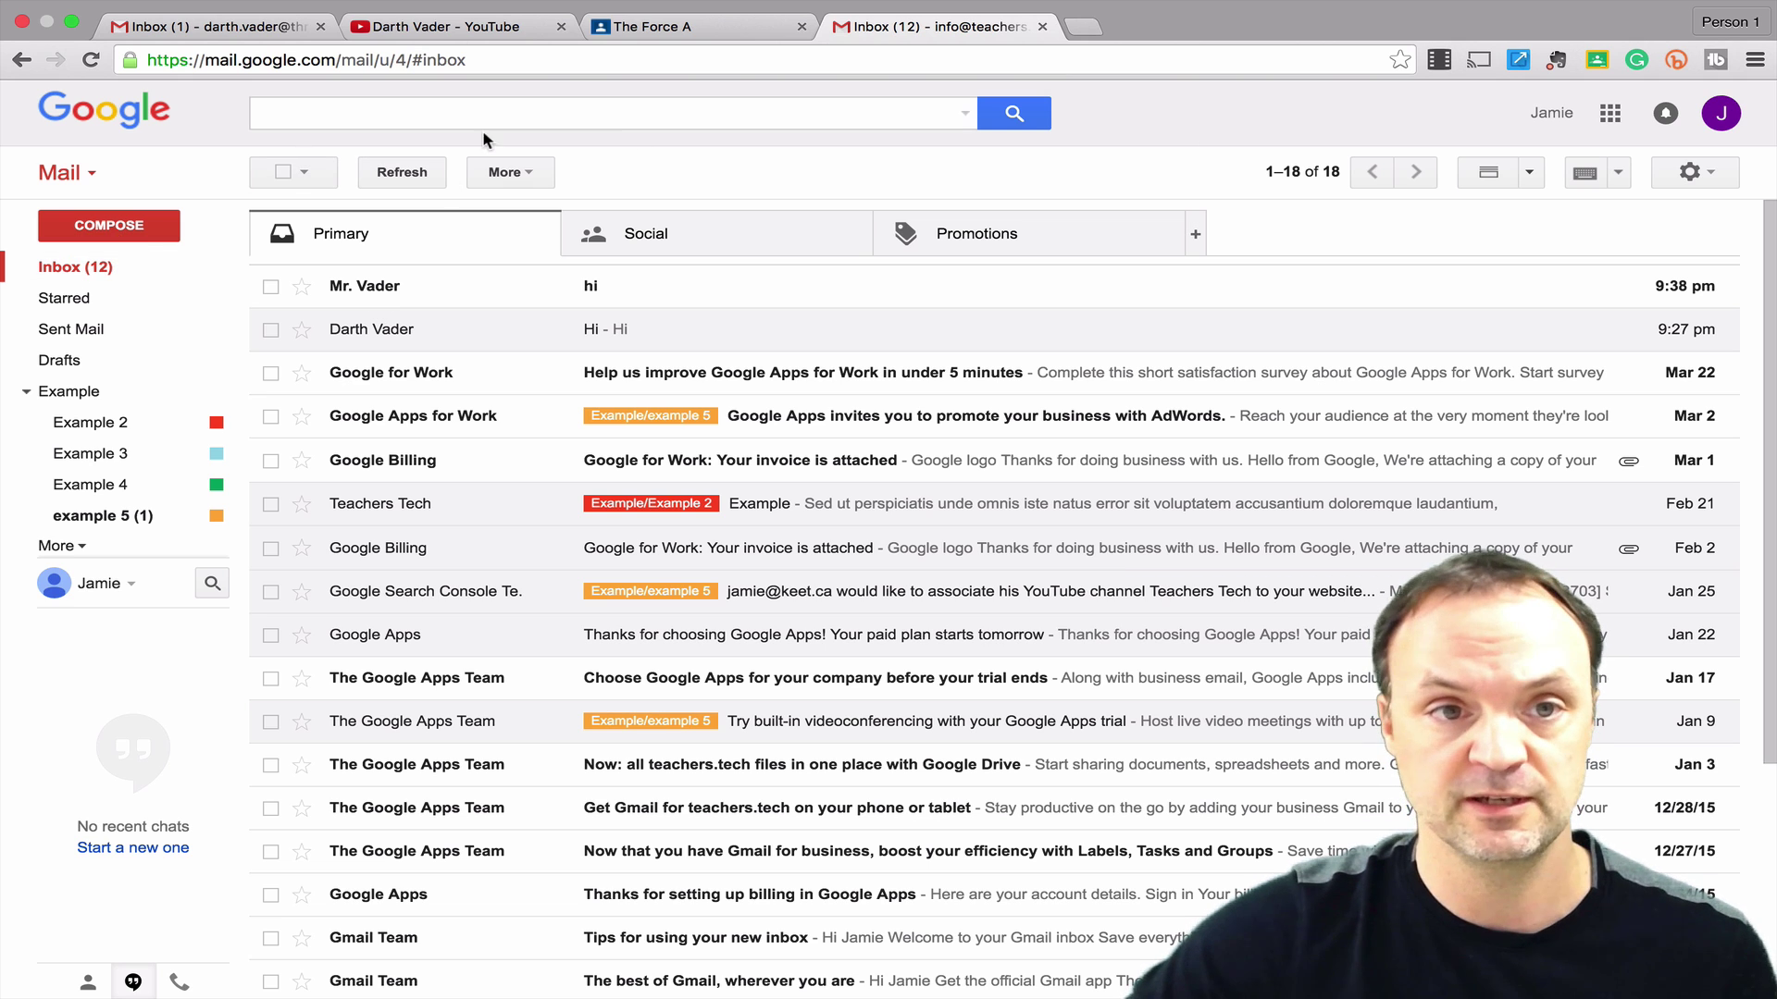
- On the sending account, switch Send mail as back to the account's own name and save
click(215, 24)
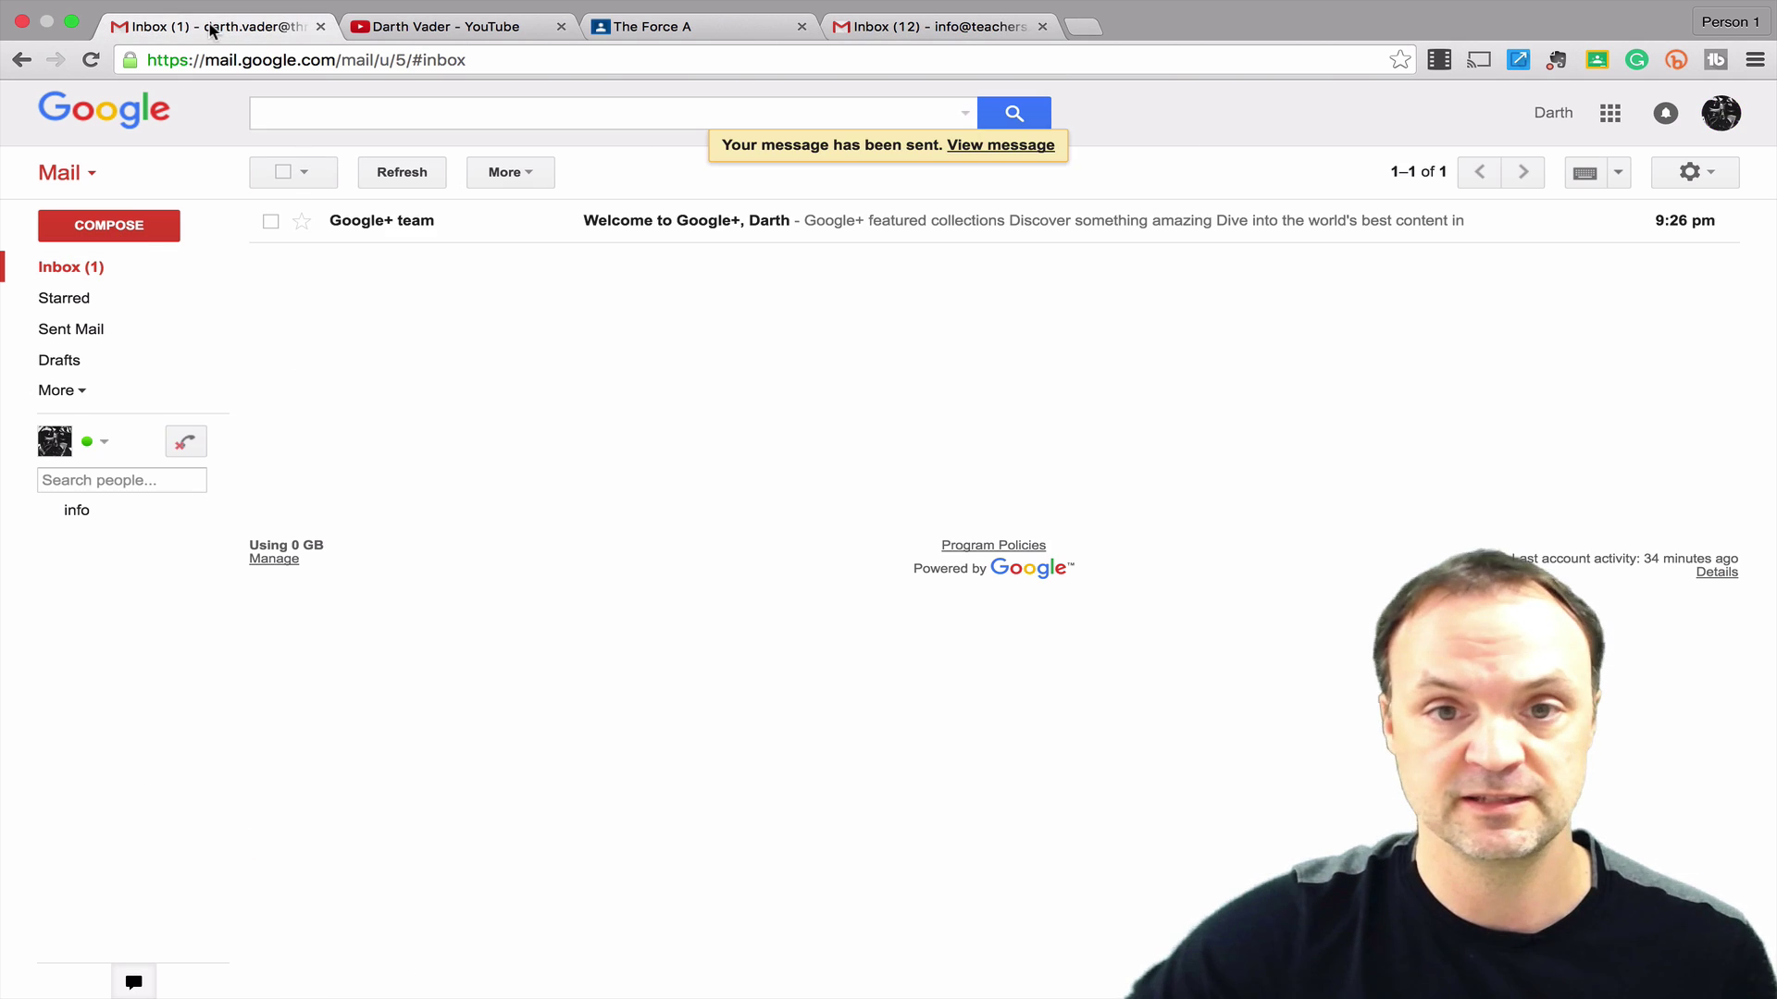
click(1701, 173)
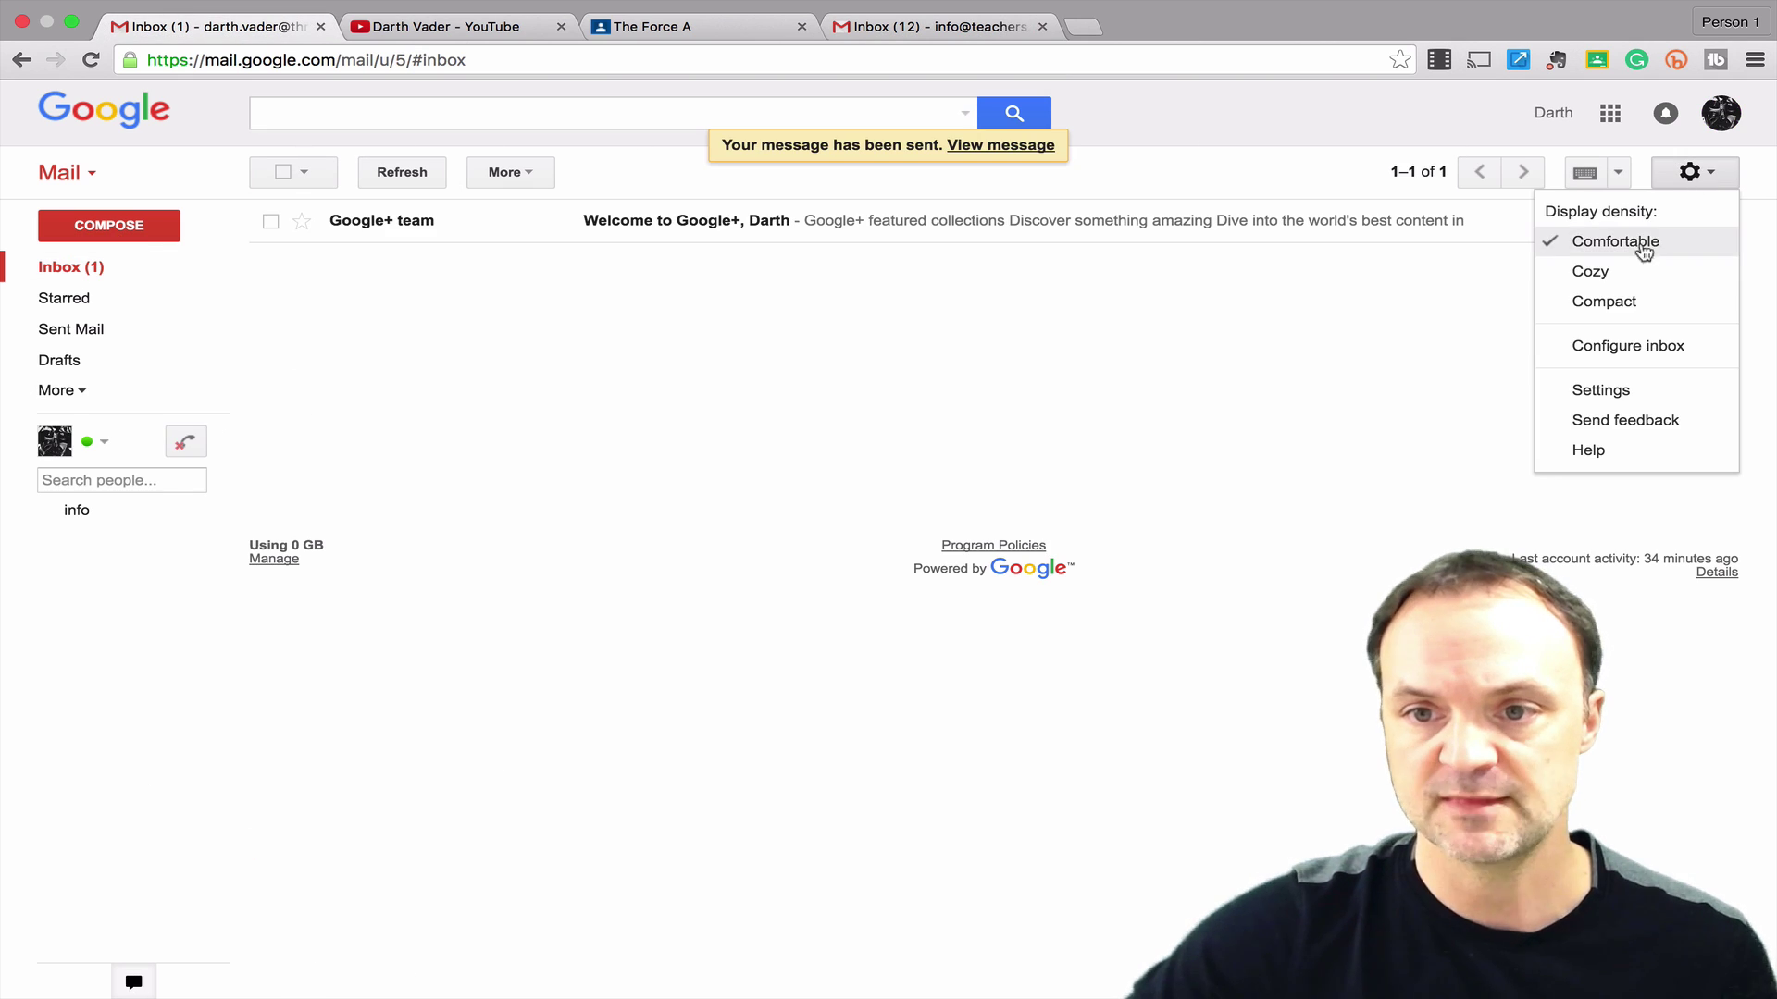
click(1601, 390)
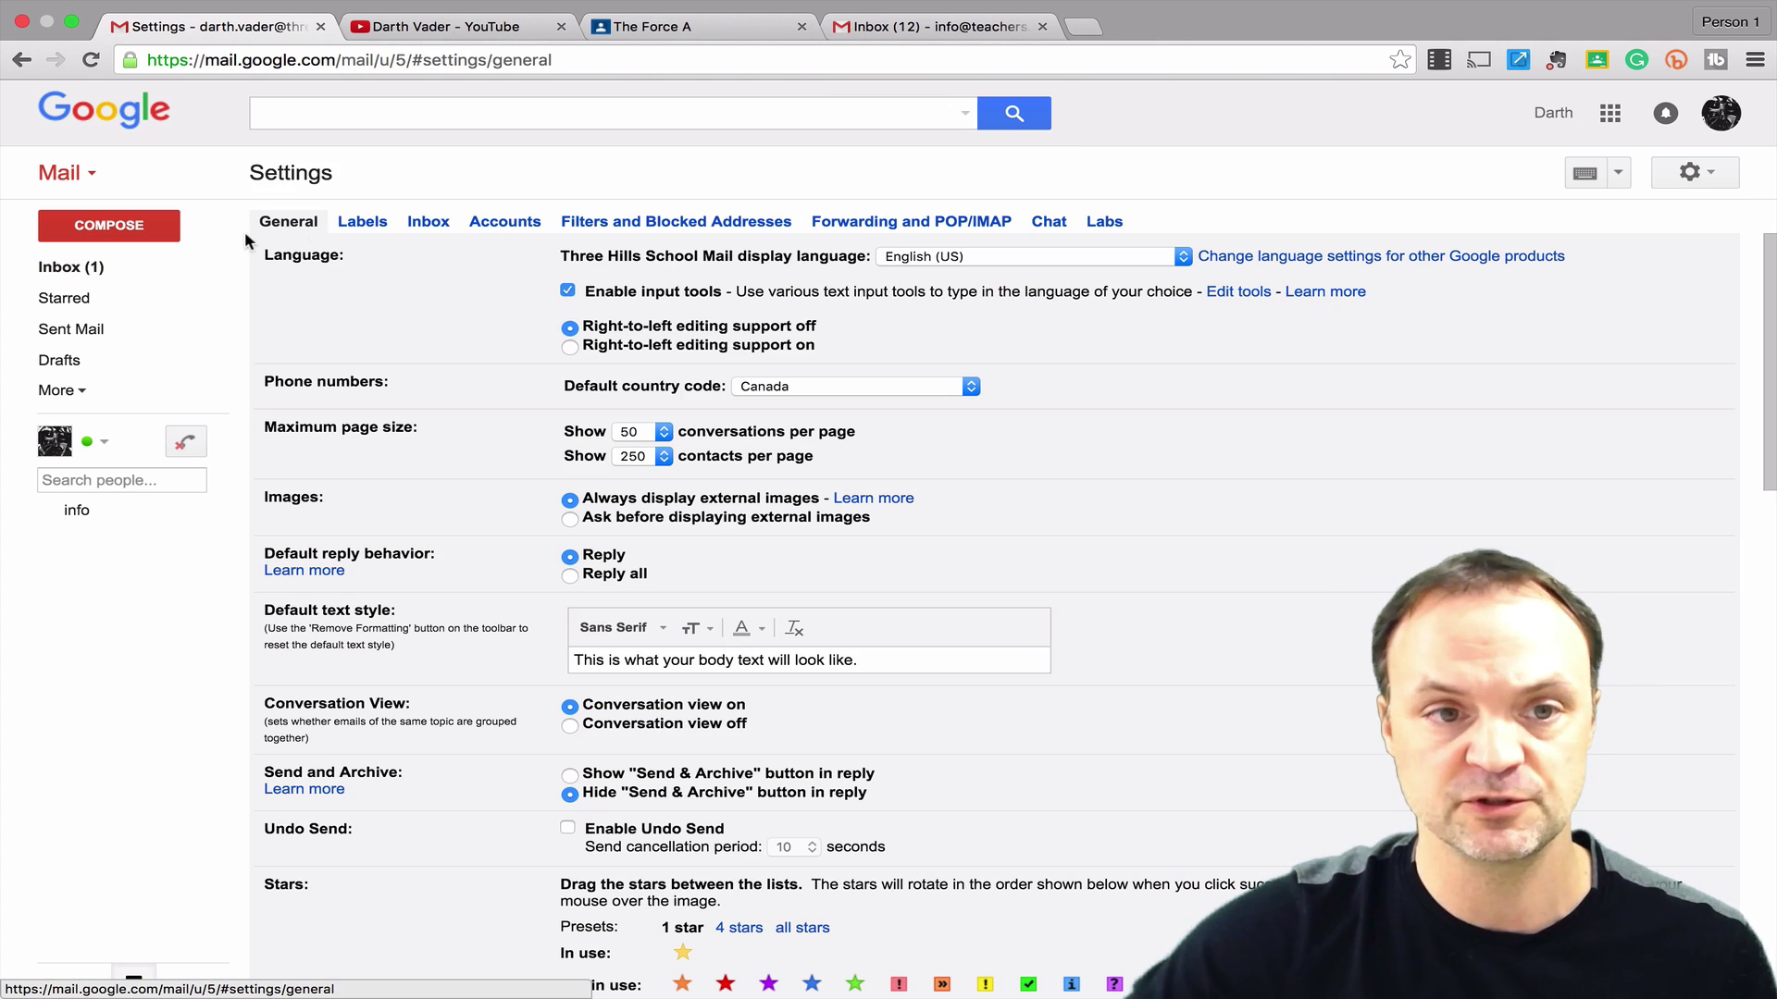
click(504, 222)
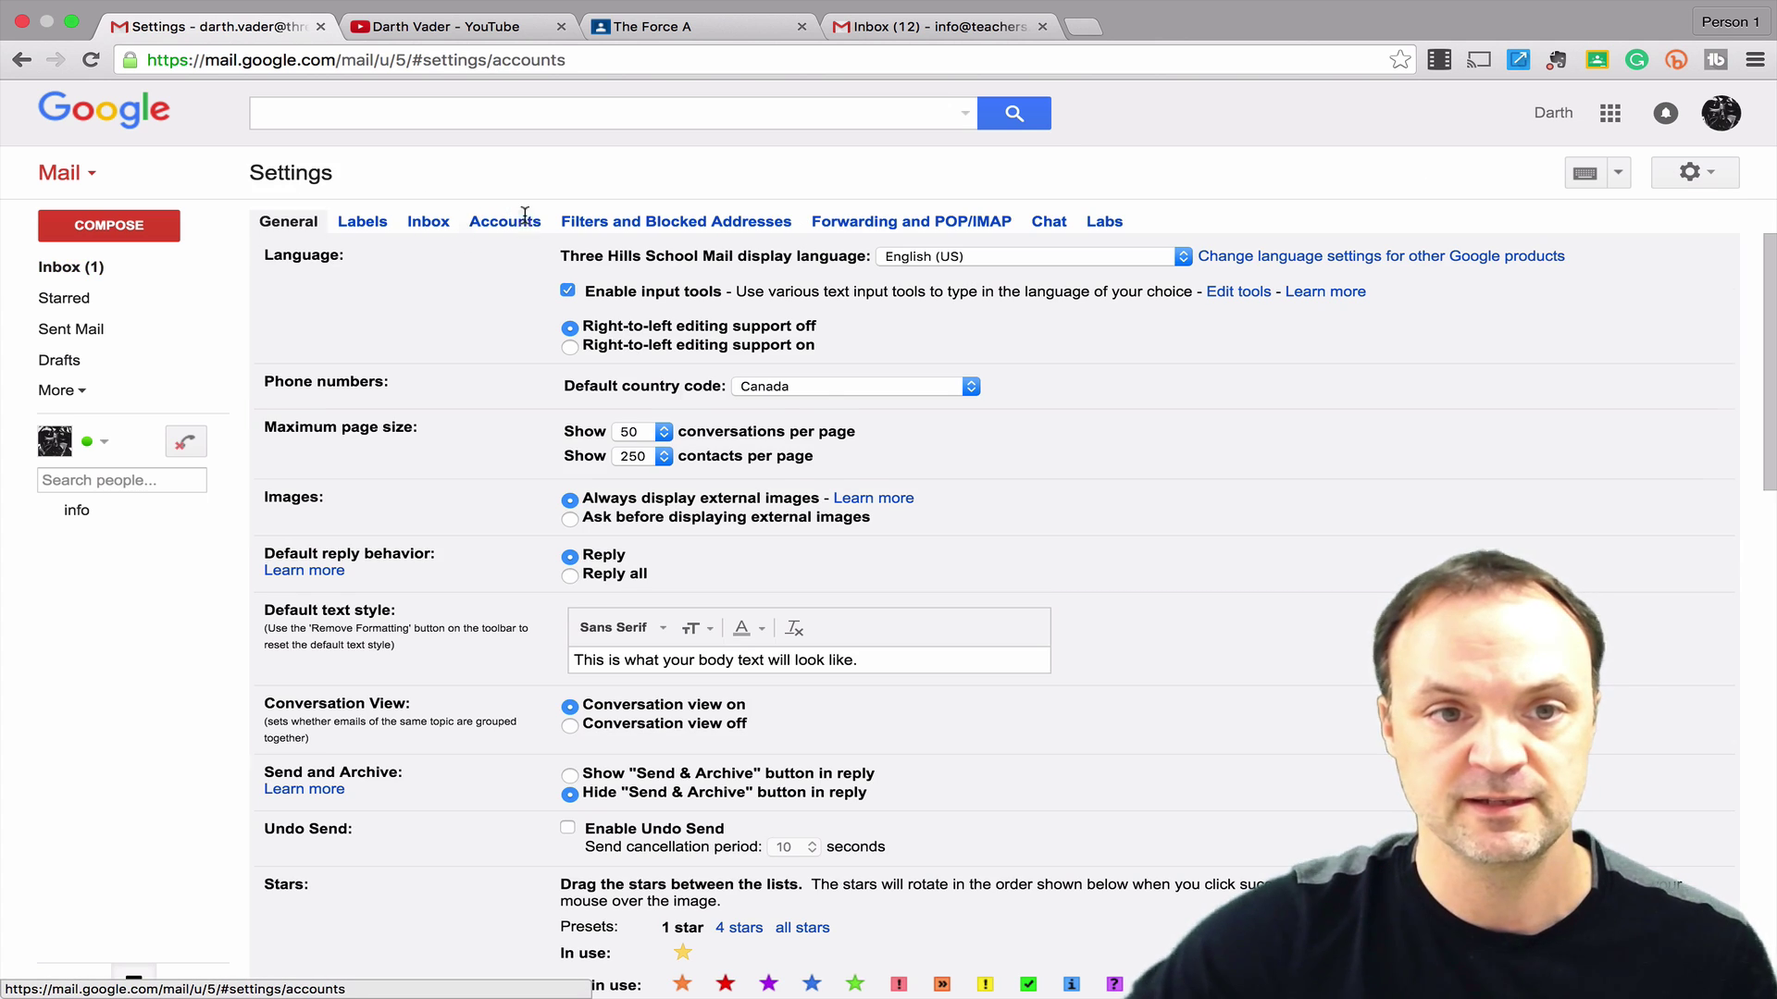
click(1532, 307)
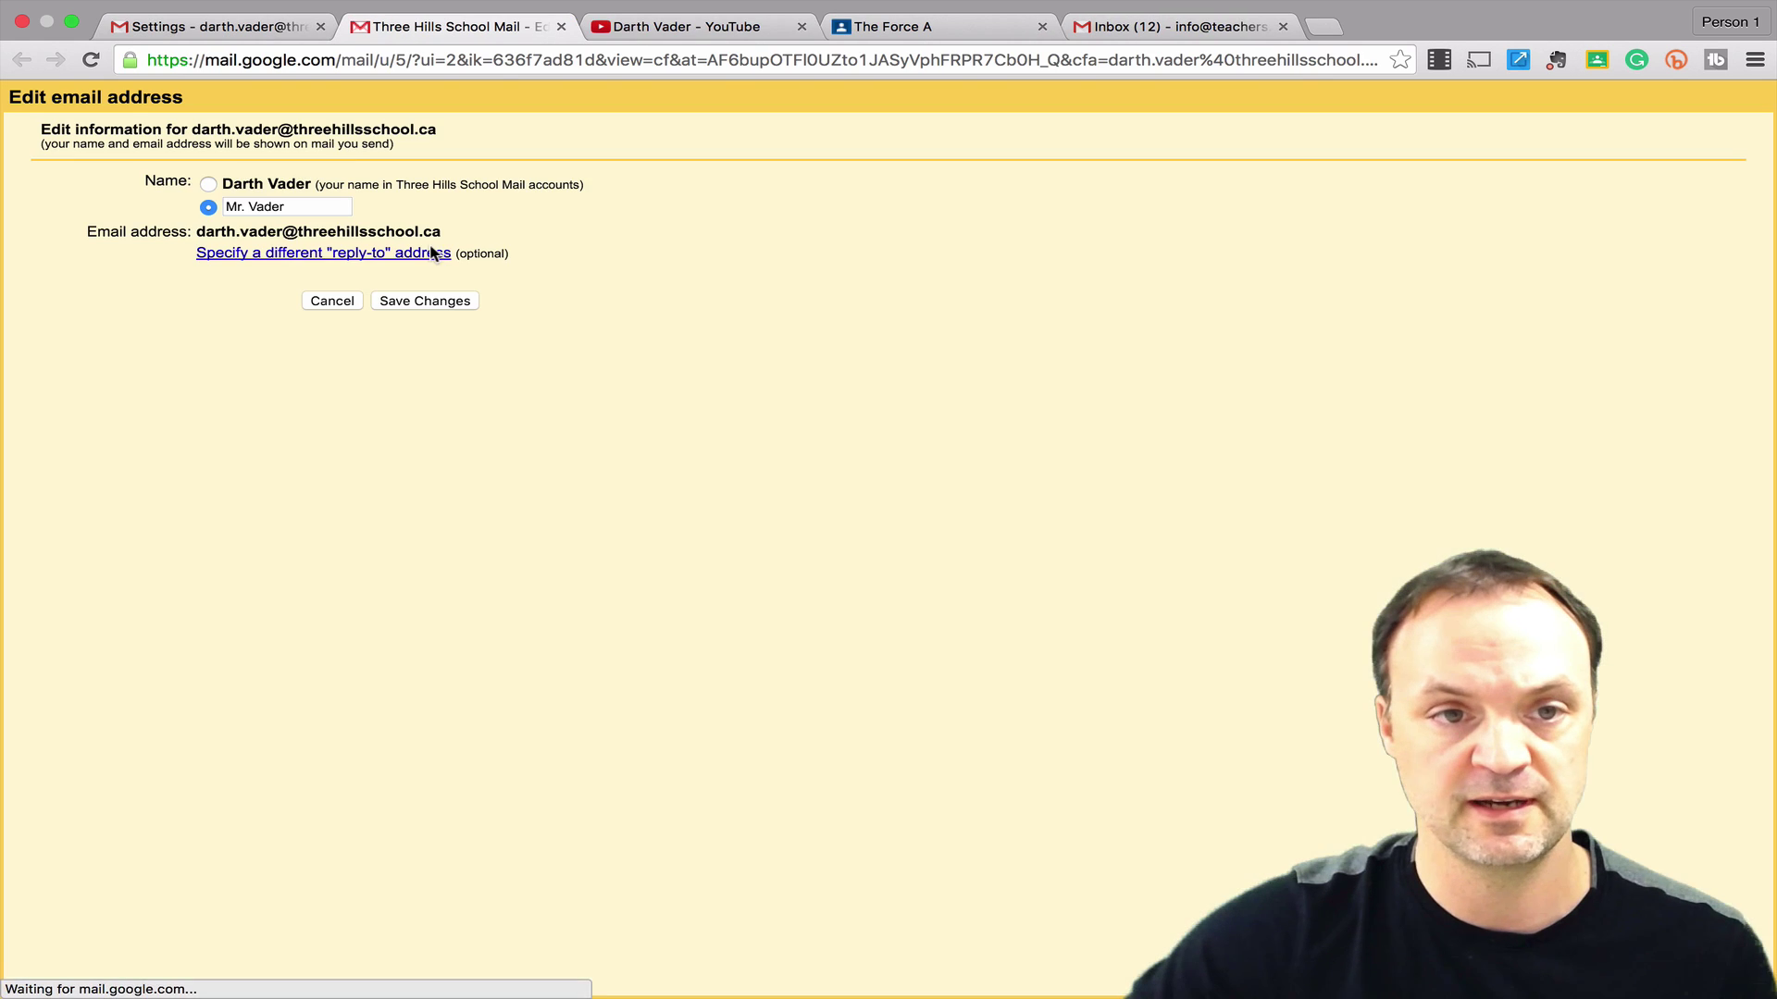
click(208, 184)
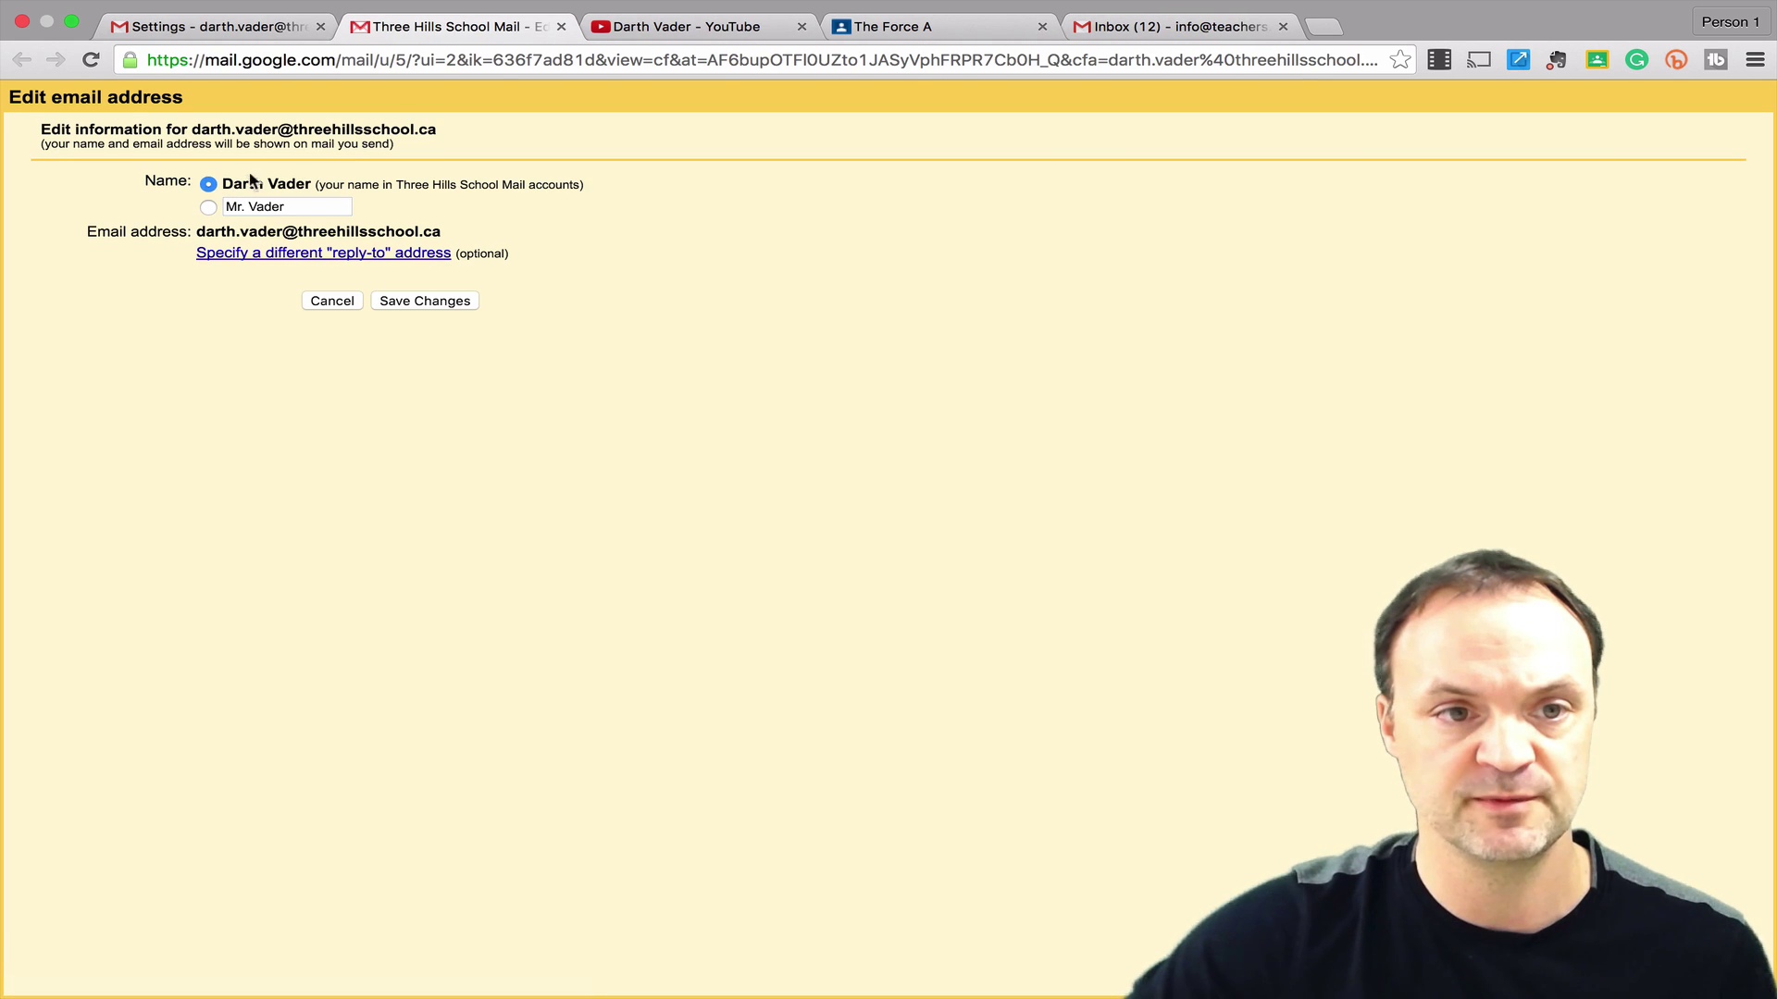
click(386, 305)
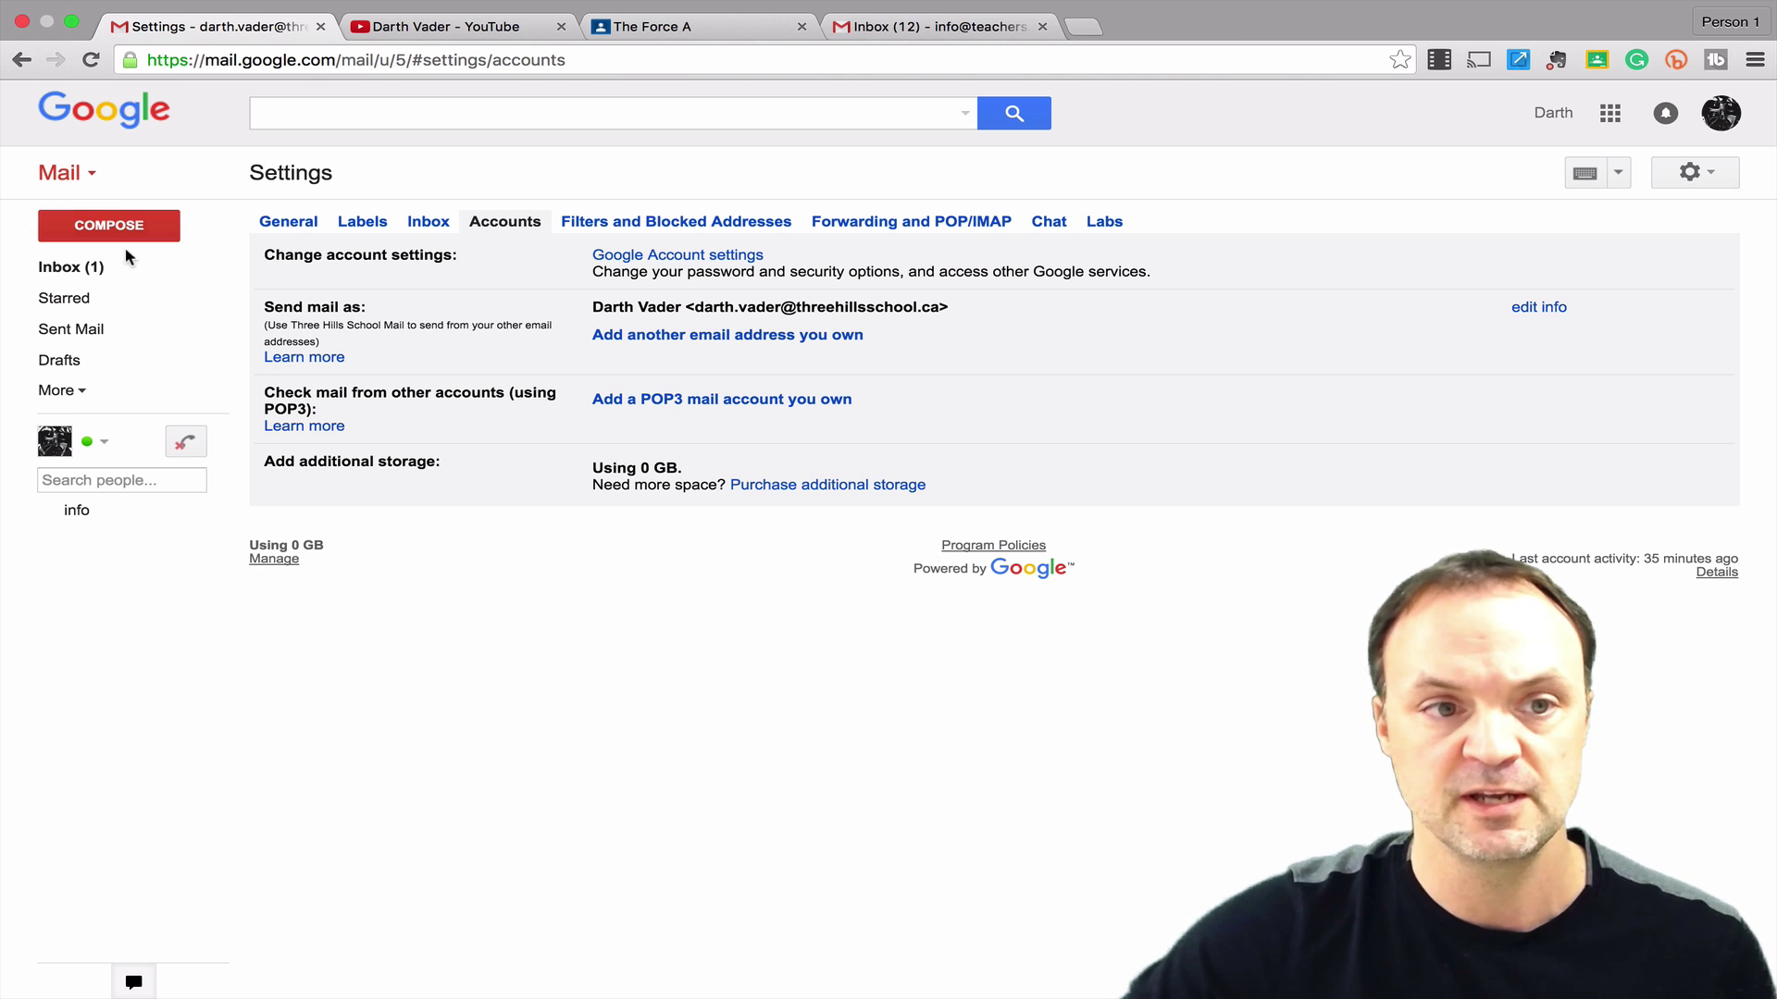
- Launch Google+ from the Google apps grid and go to the Profile page
click(102, 266)
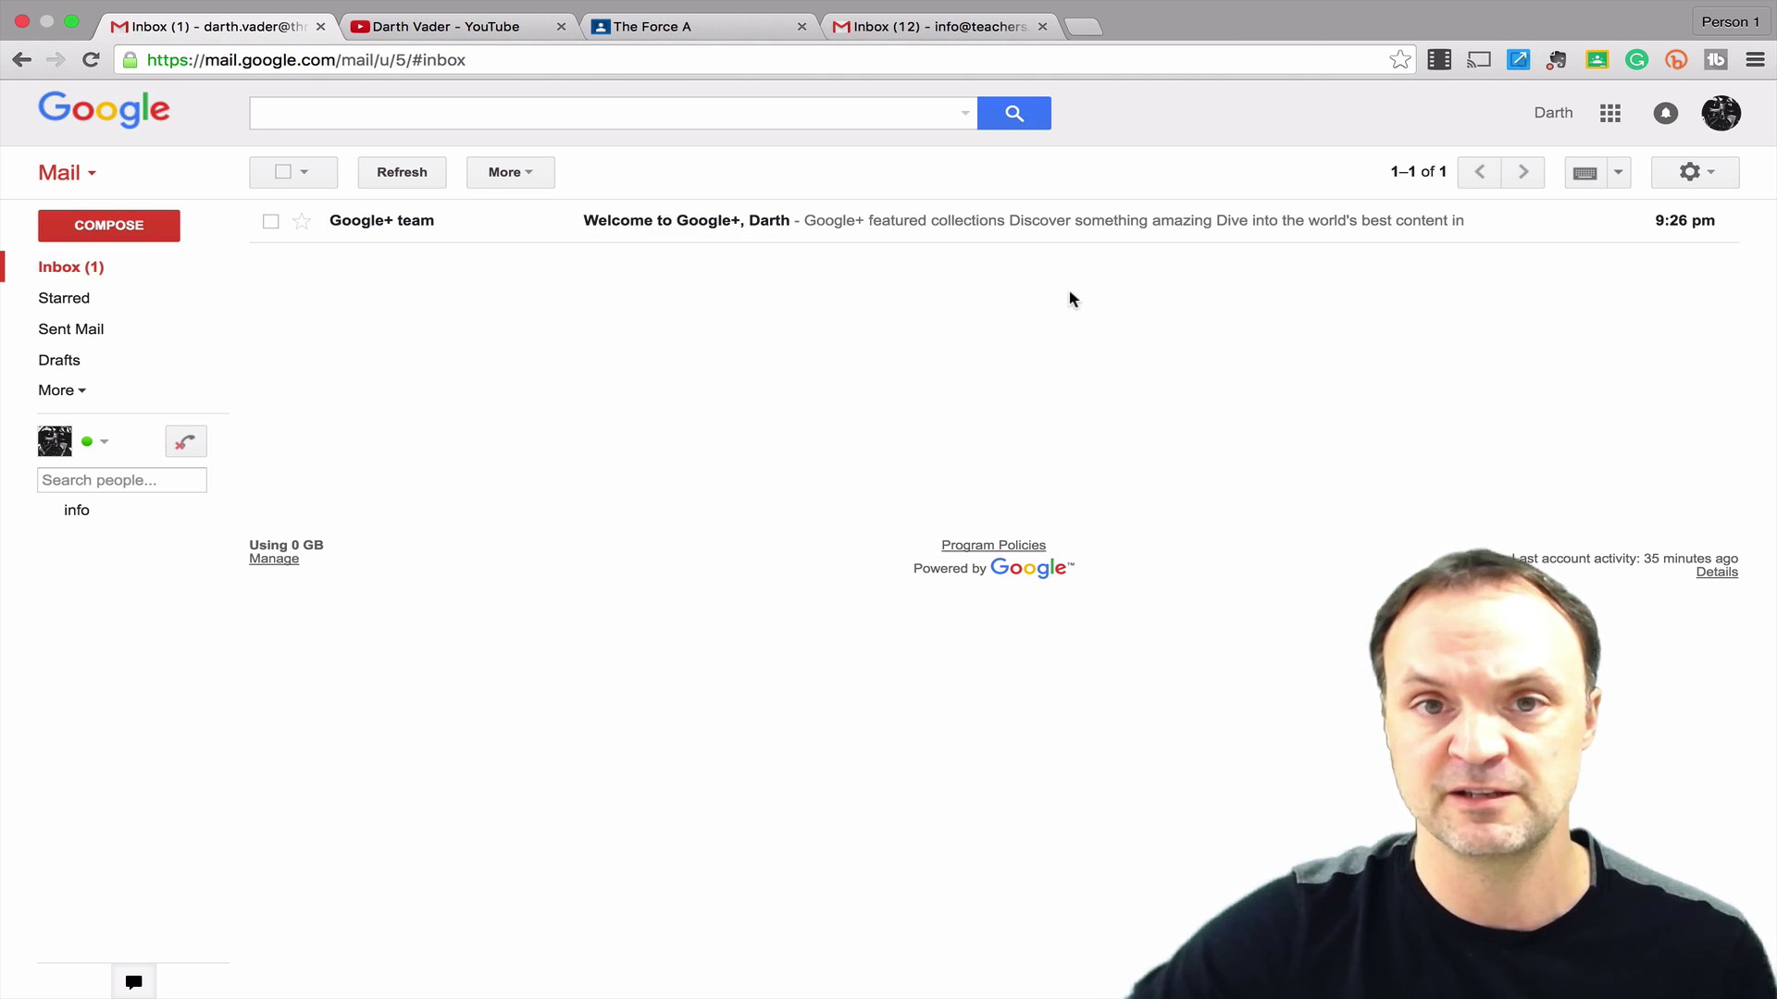
click(1610, 115)
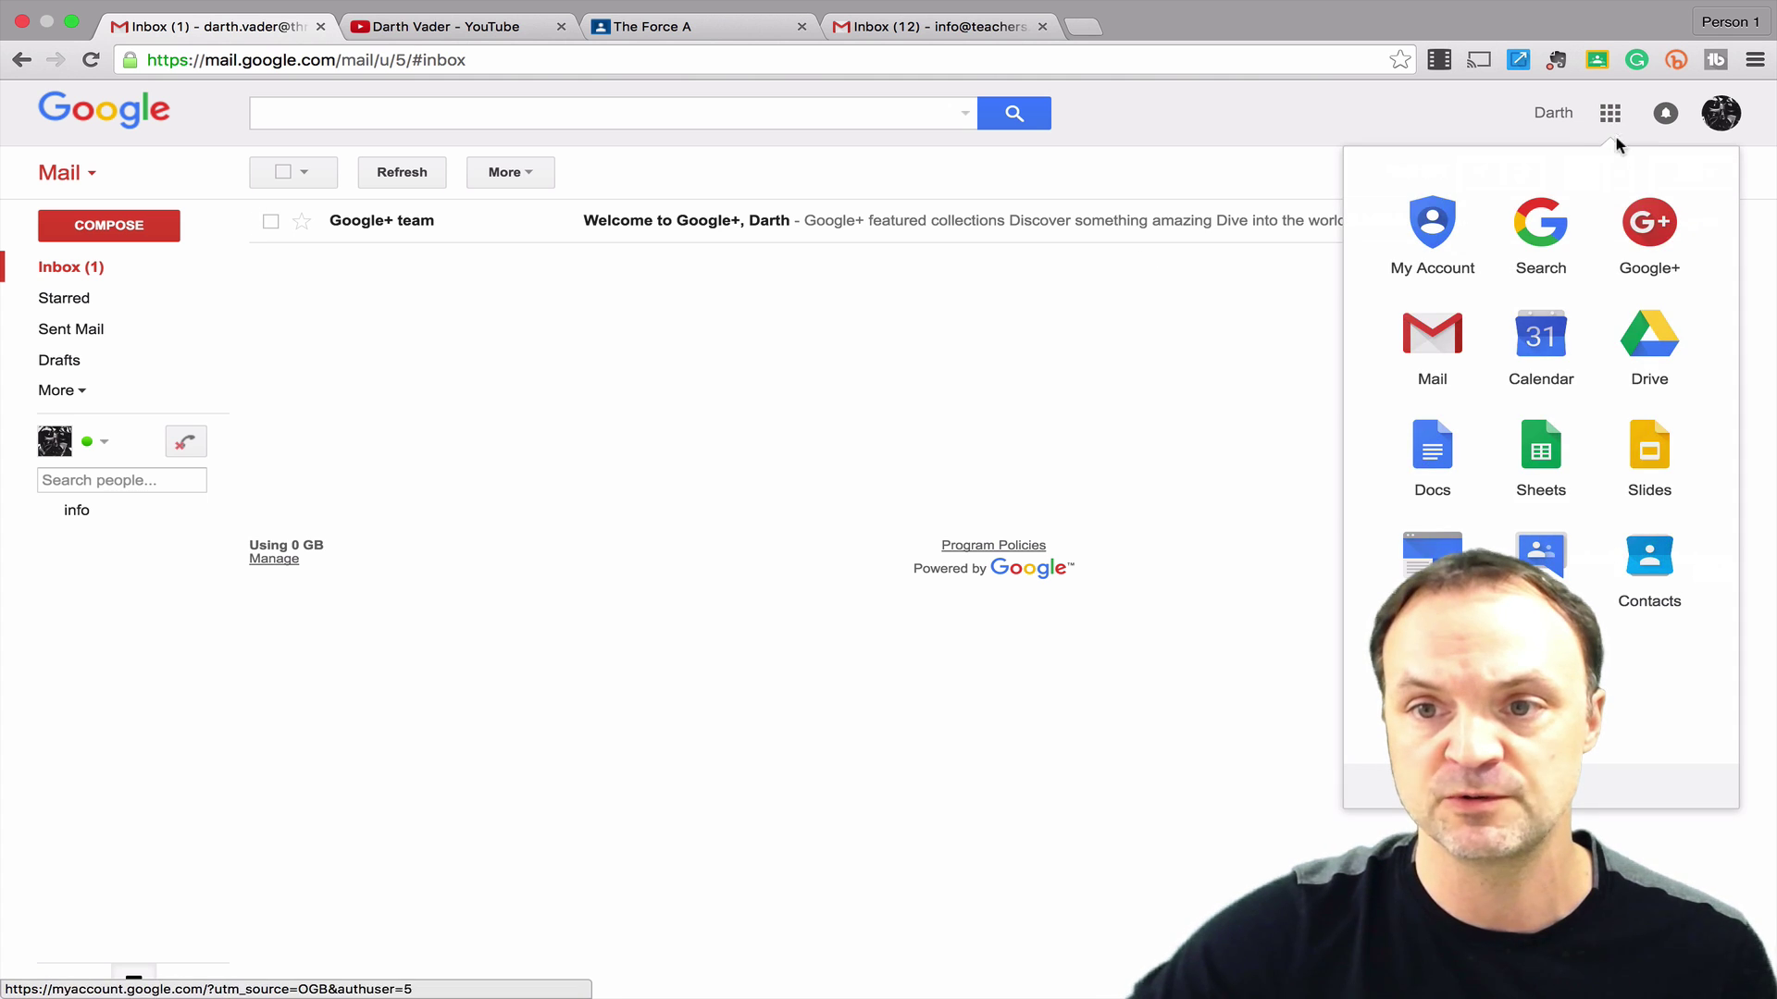
click(1645, 251)
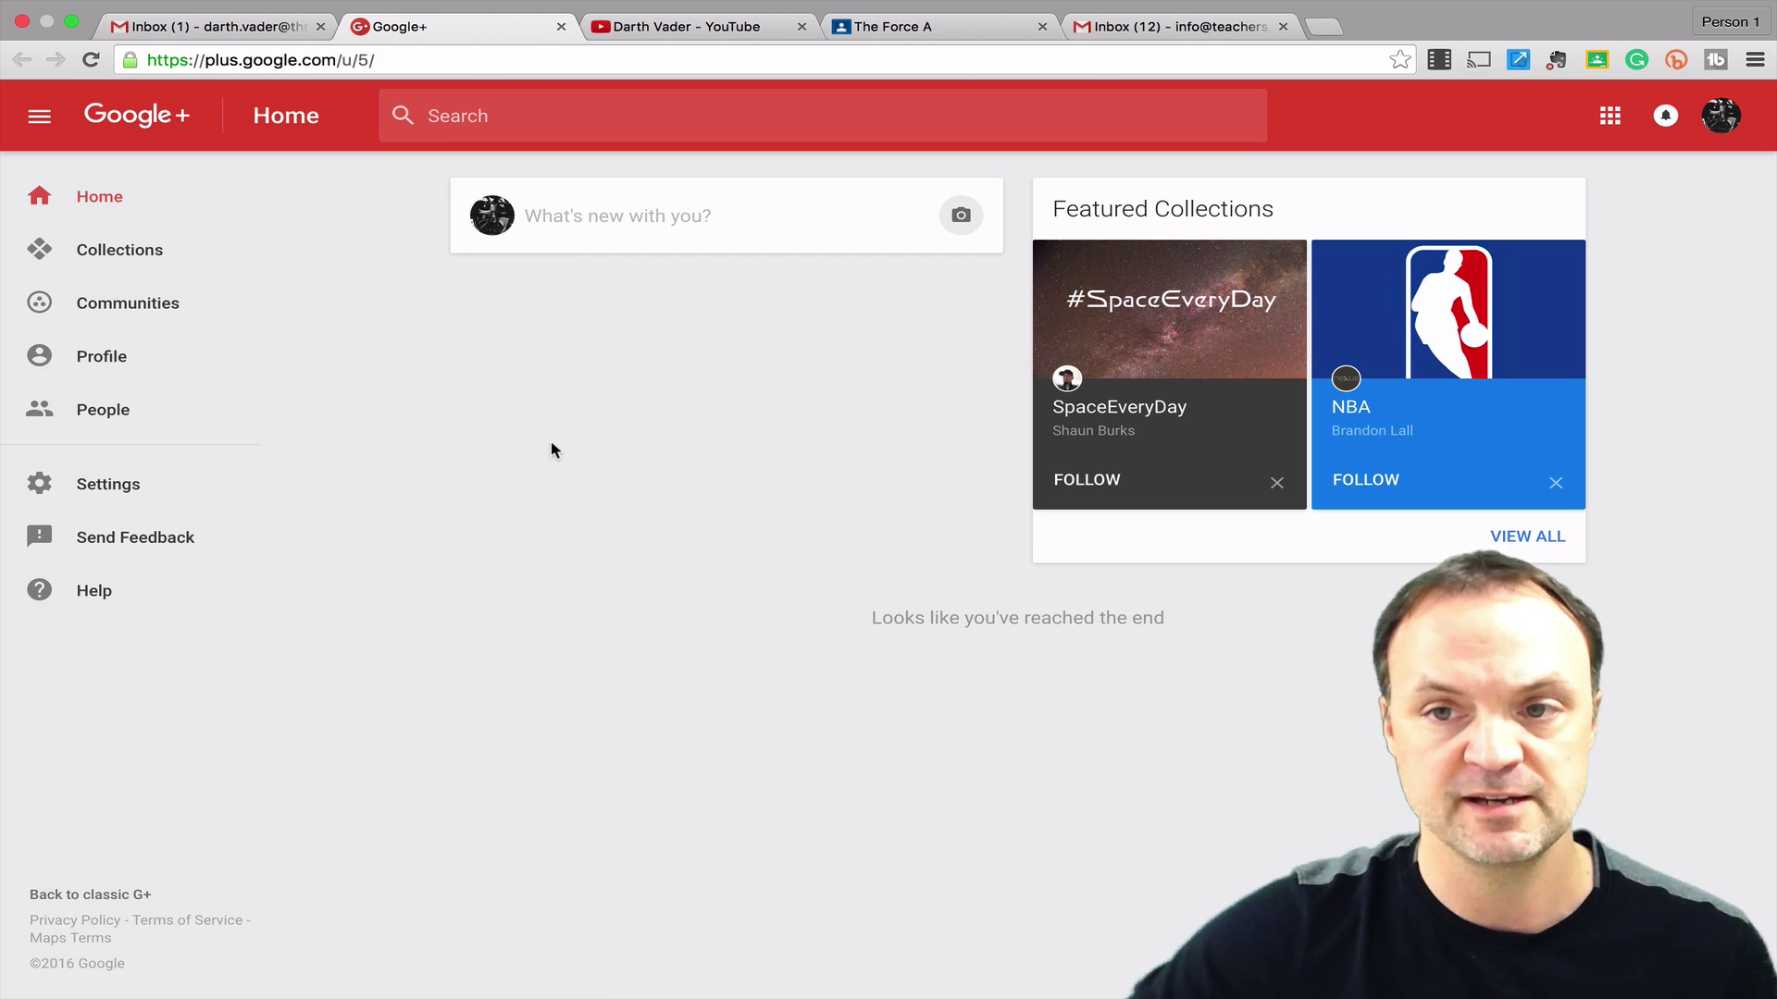
click(132, 361)
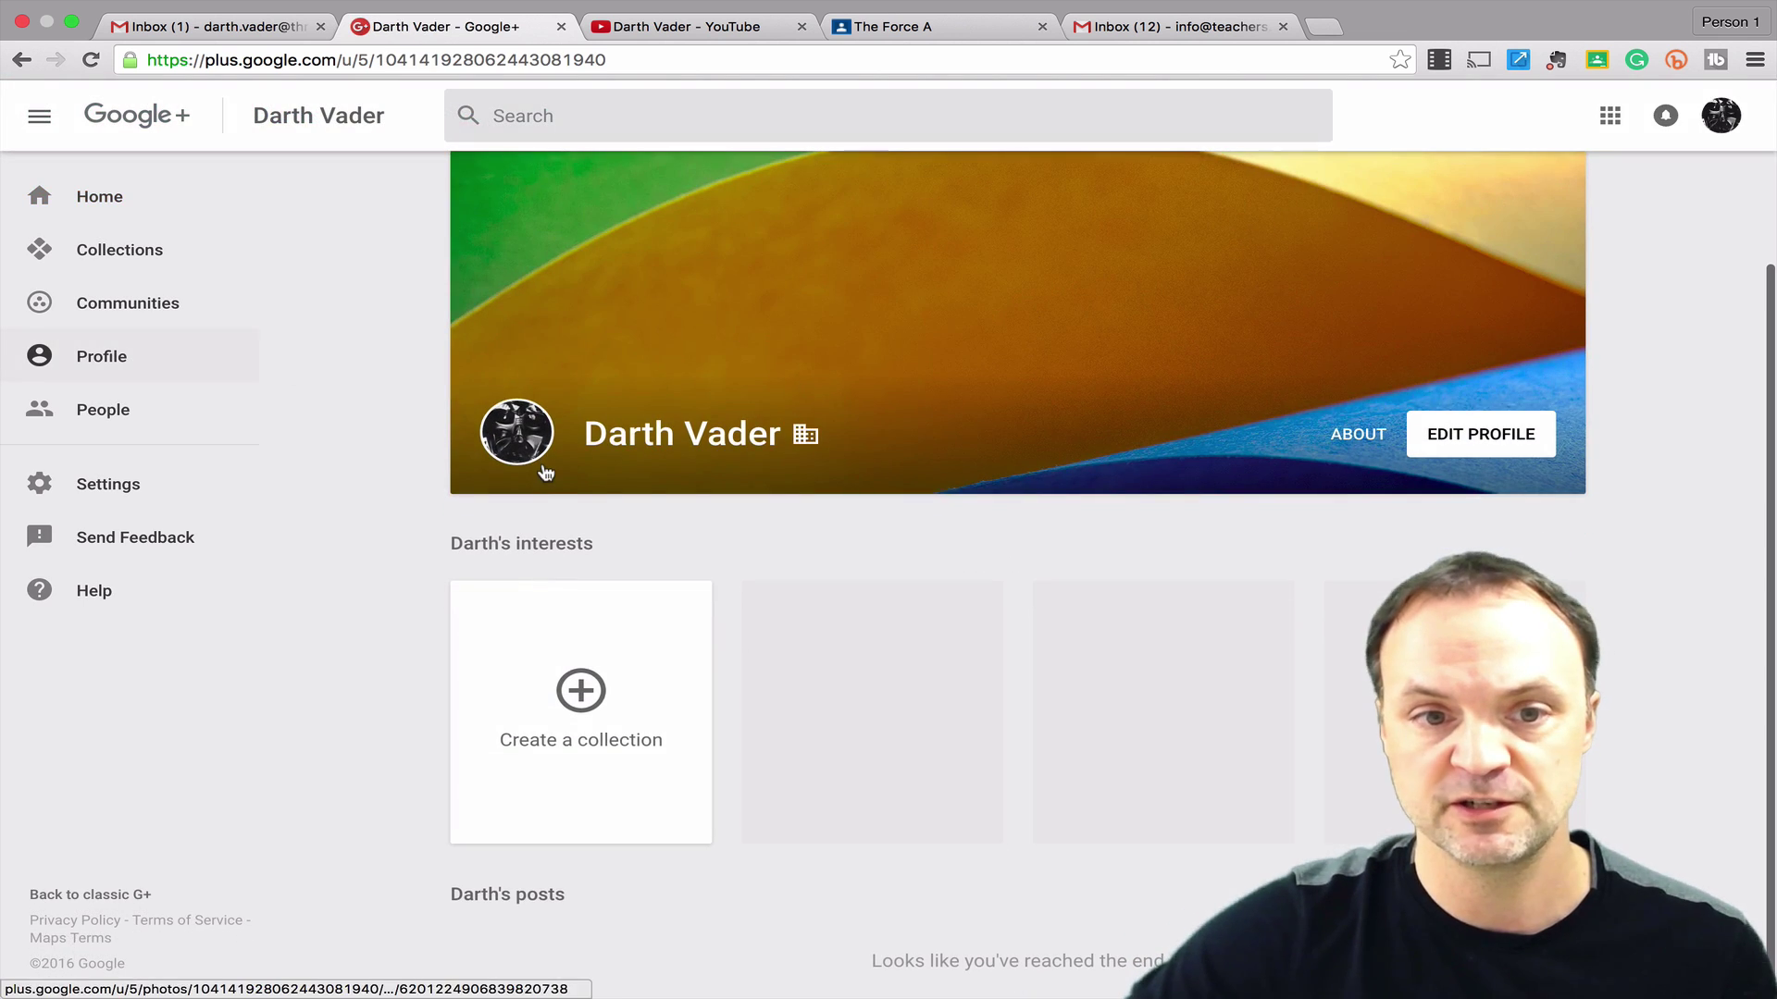
- Open the About me page, then open and close the profile photo picker unchanged
click(698, 450)
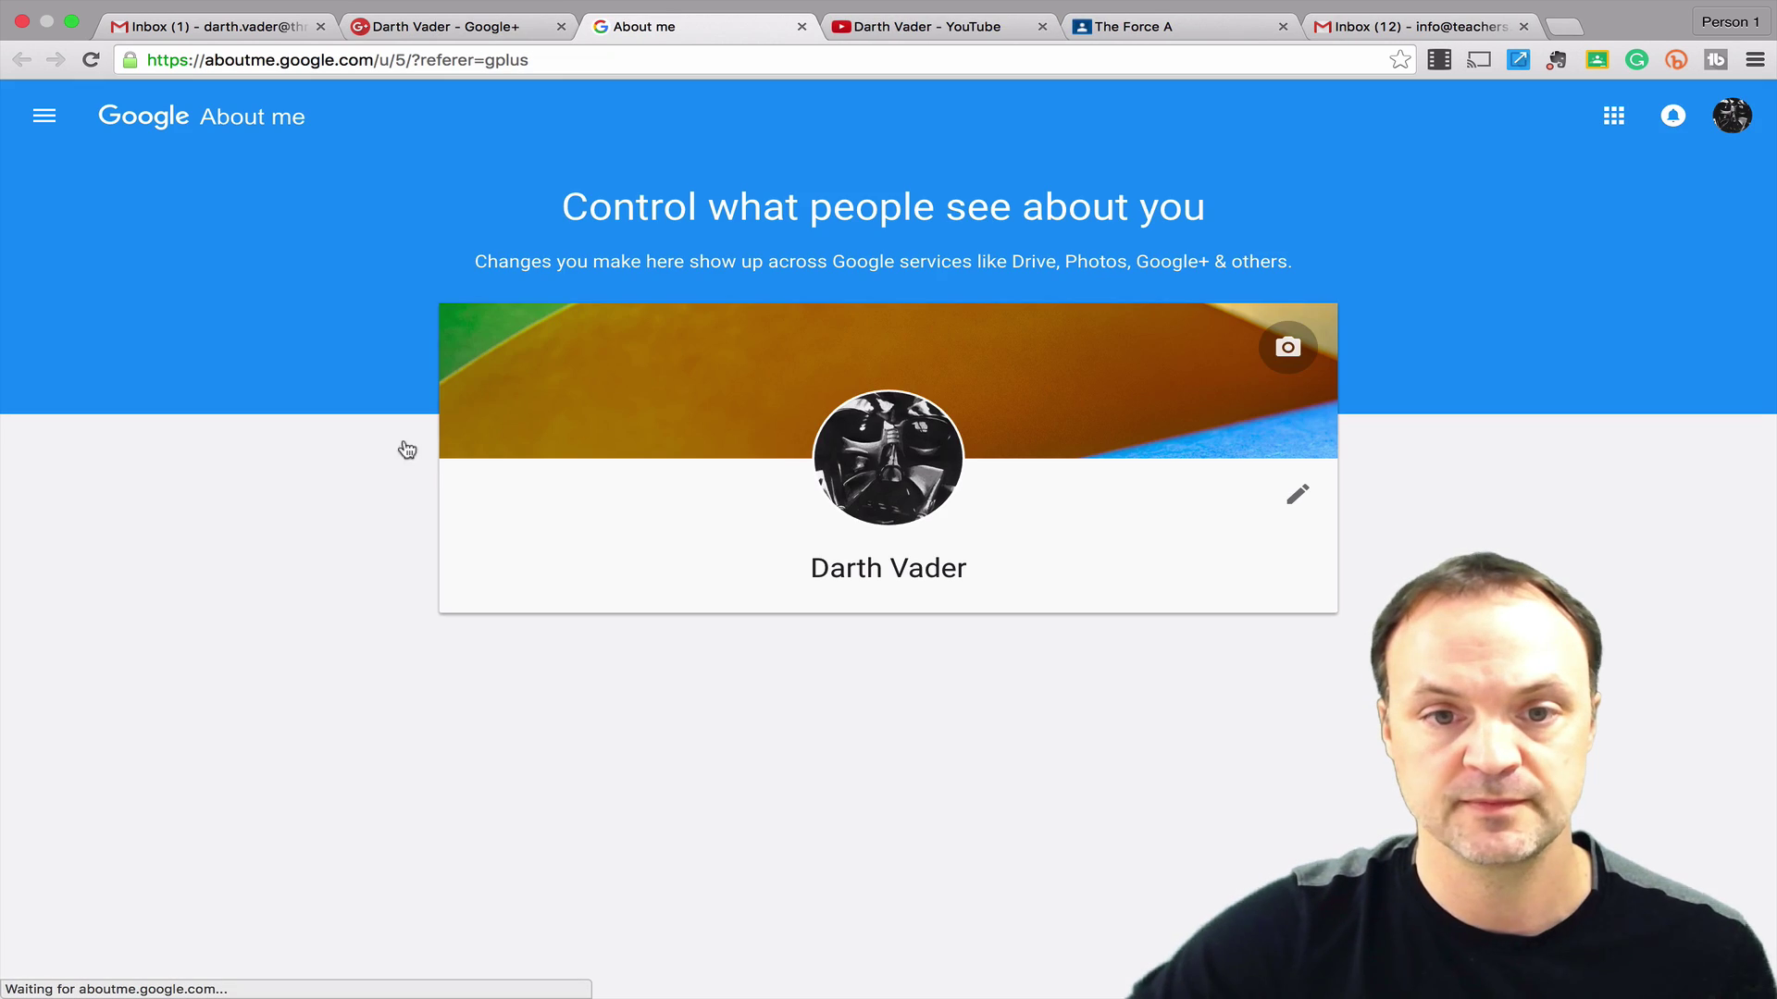
scroll(320, 448, down, 2)
mouse_move(842, 400)
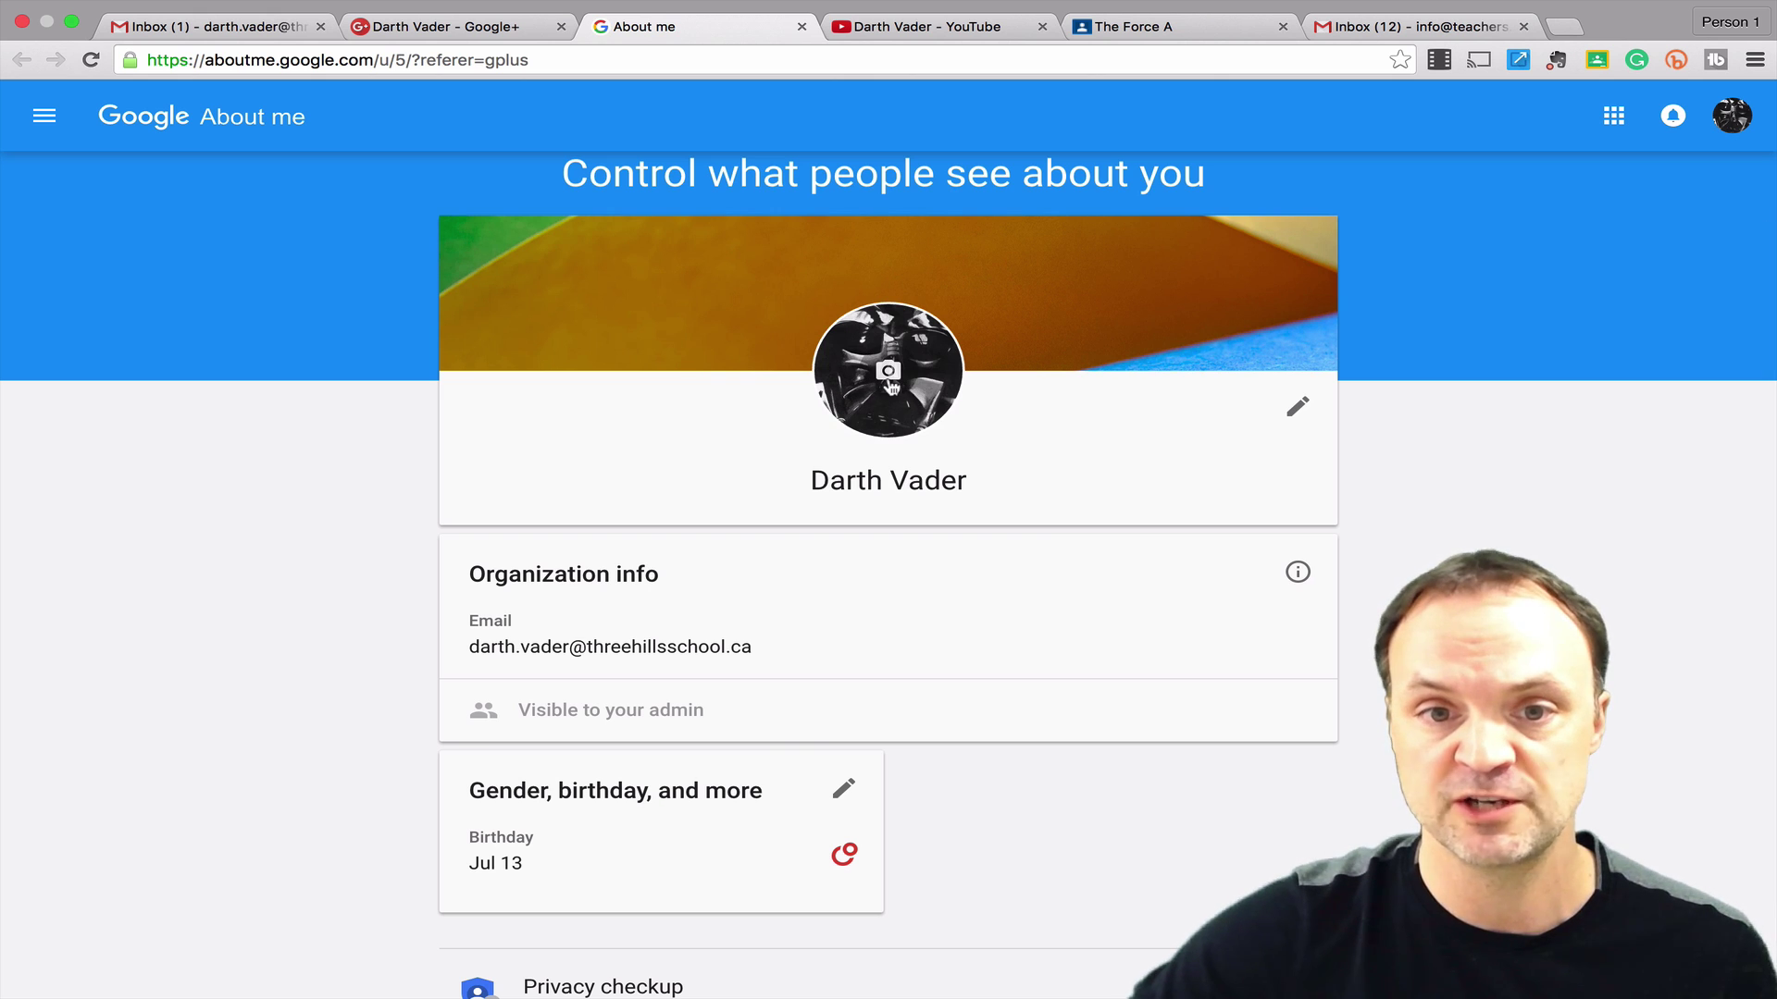
click(885, 382)
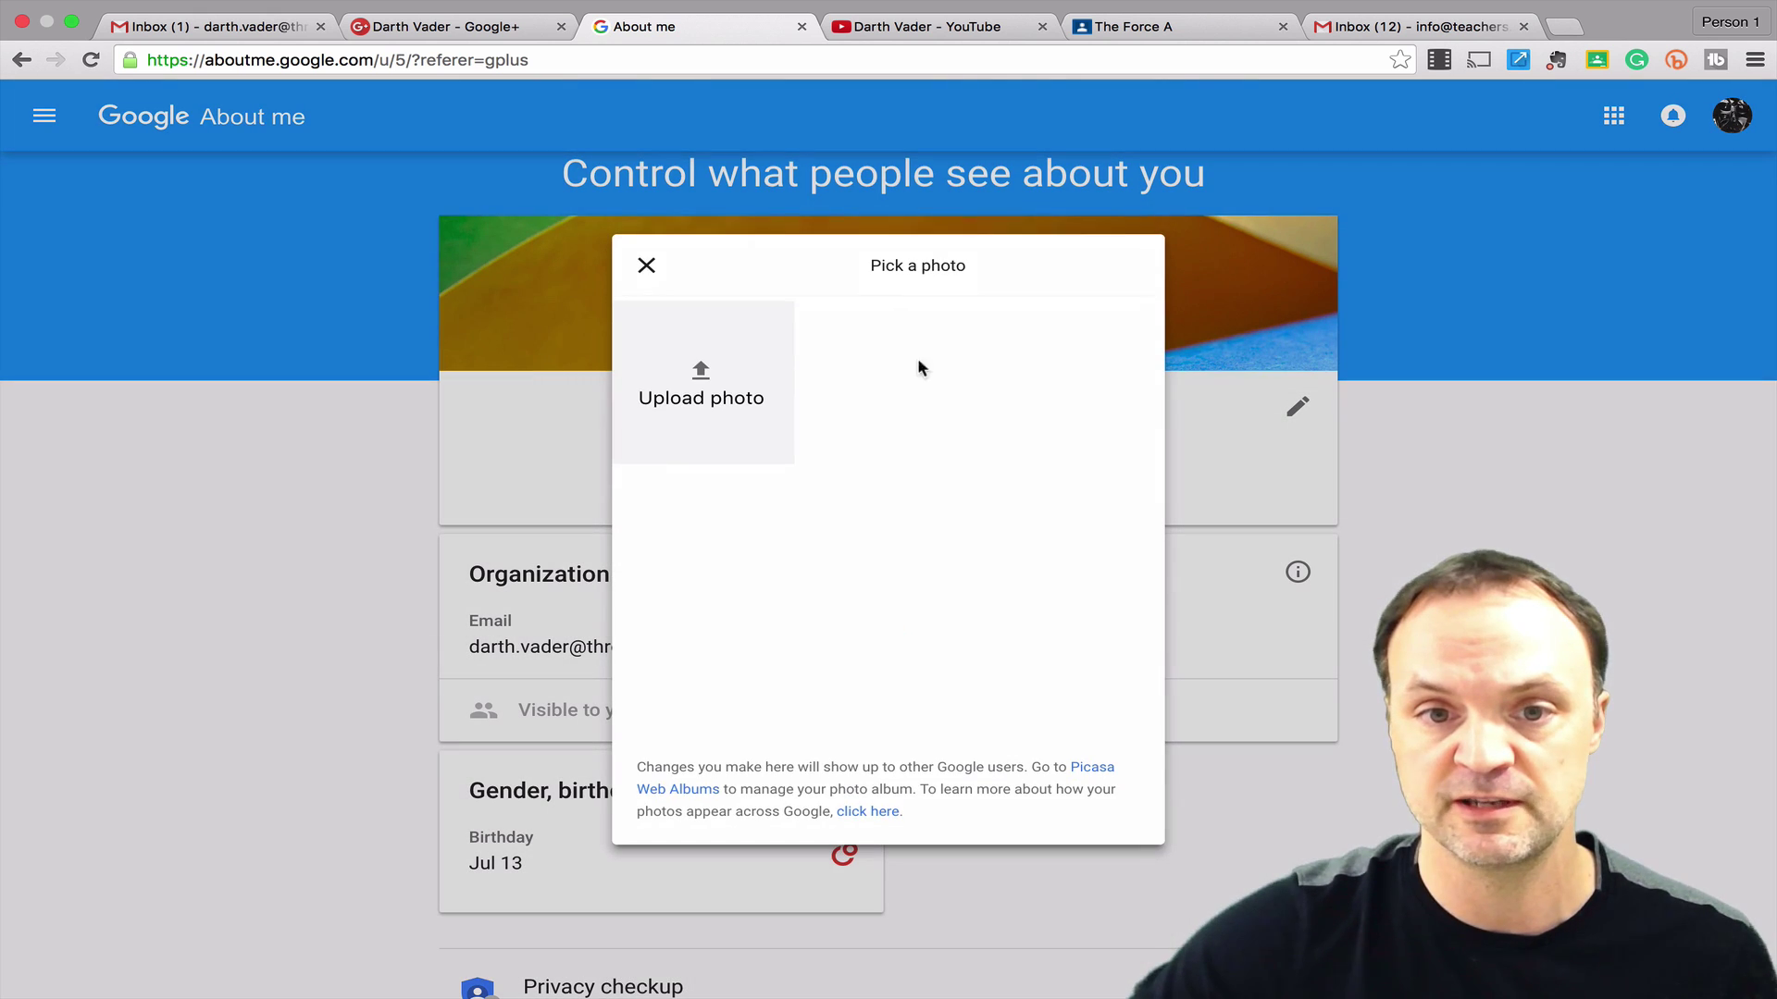
click(646, 266)
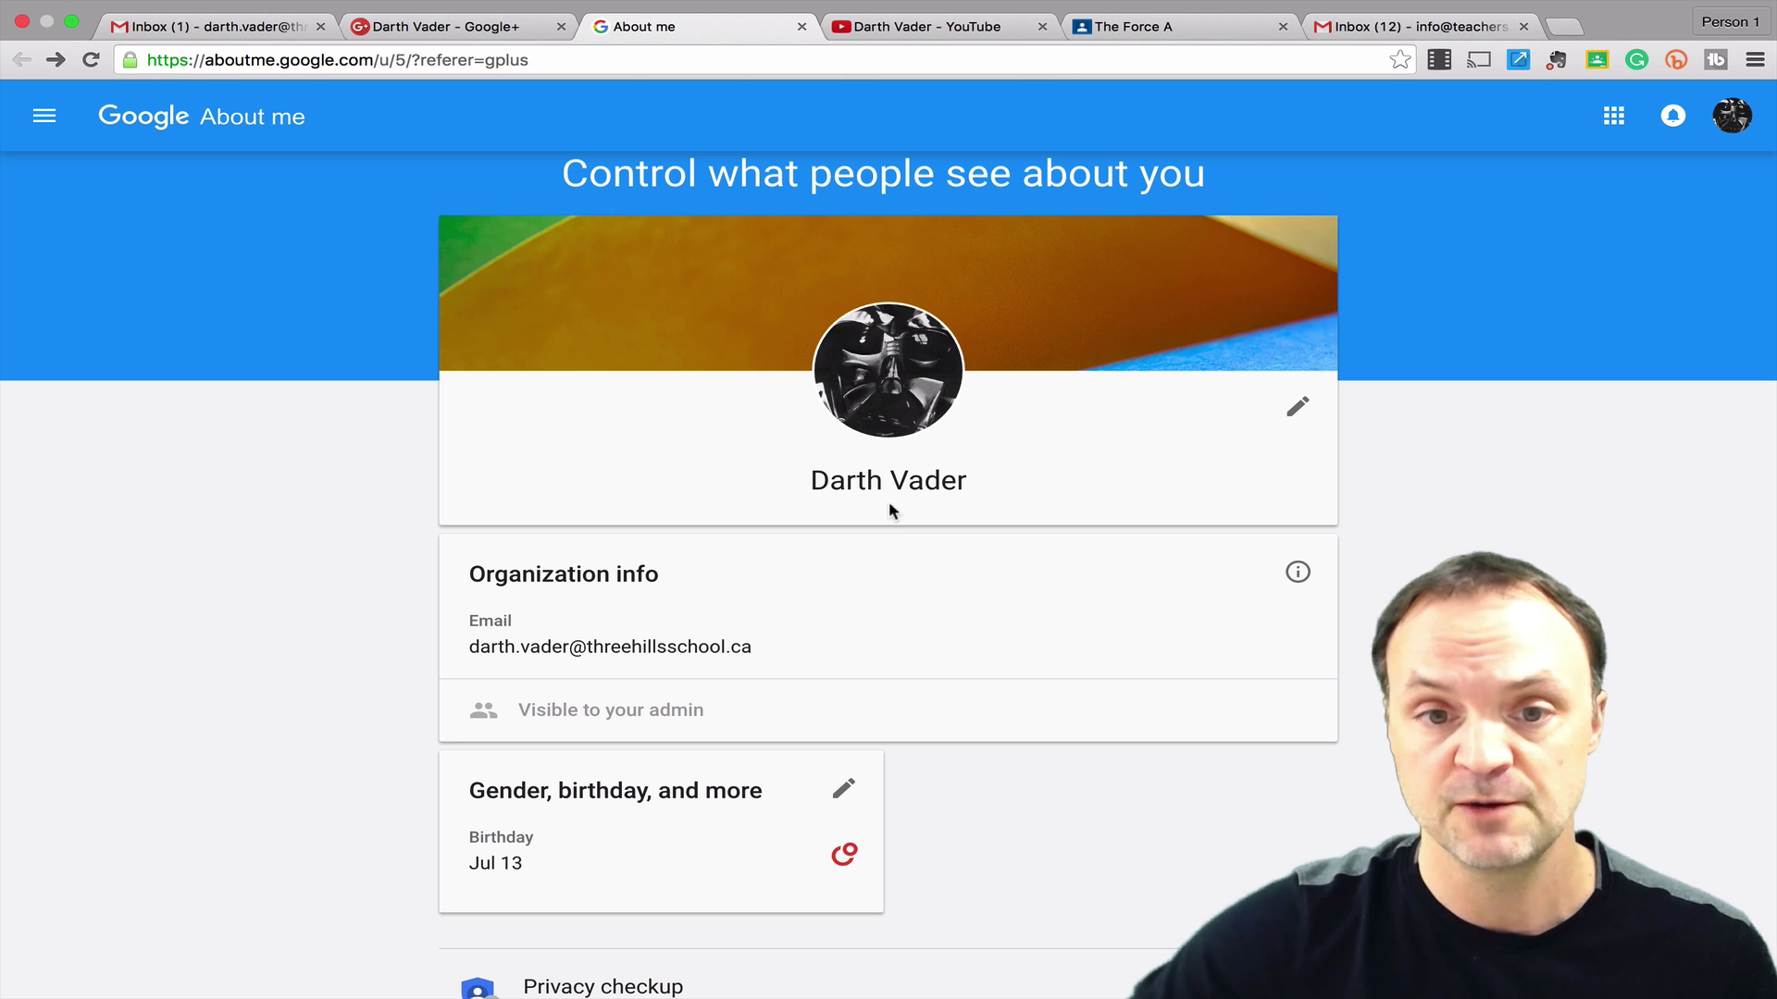
- Replace the first name in the name editor with the new one and confirm
click(1294, 415)
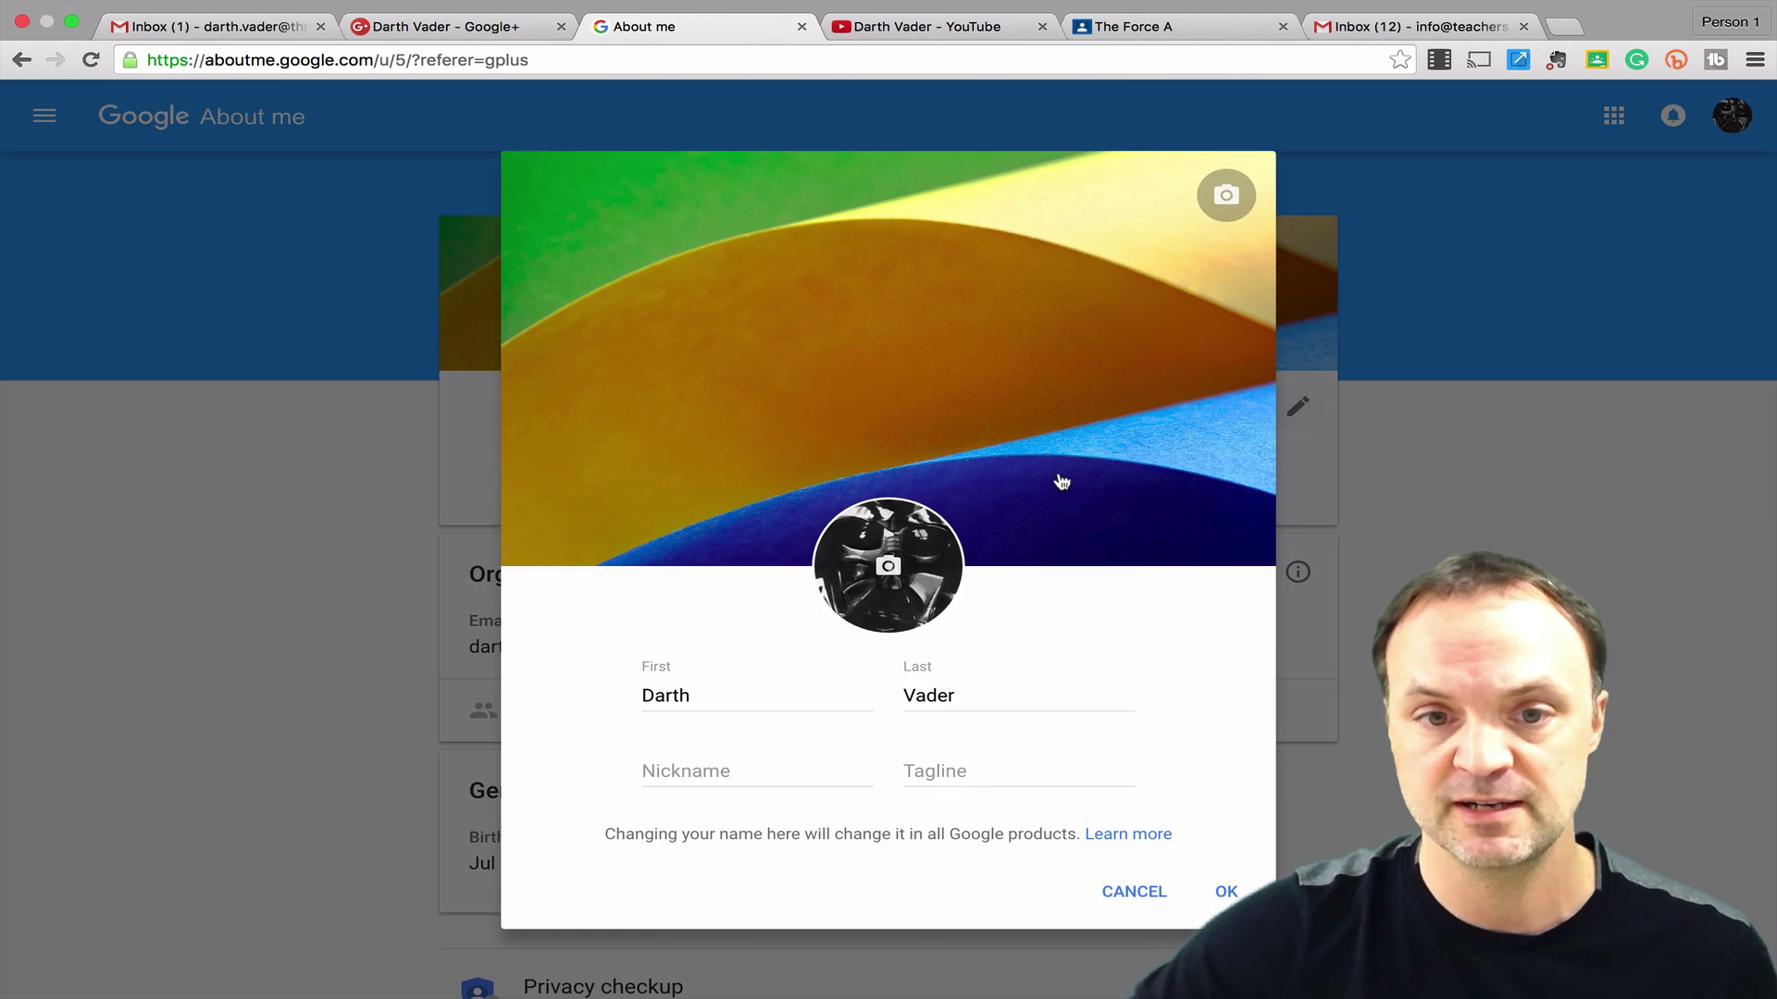
click(754, 696)
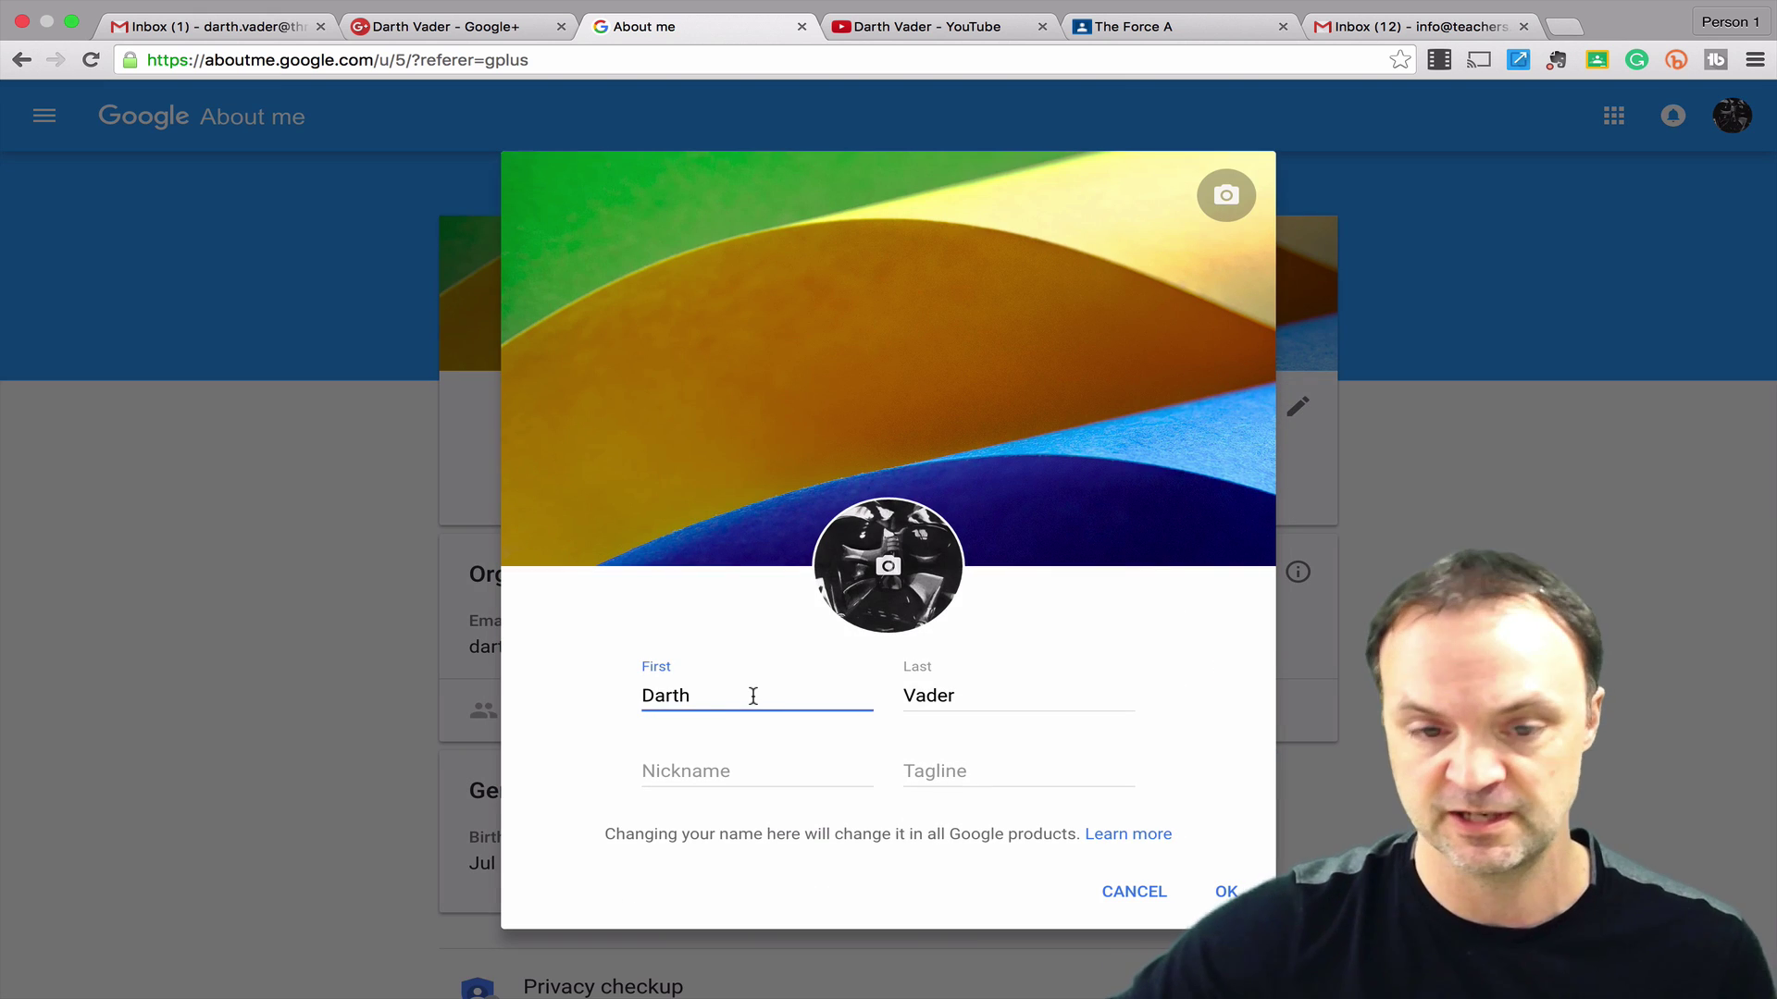
key(BackSpace)
key(BackSpace)
key(BackSpace)
key(BackSpace)
key(BackSpace)
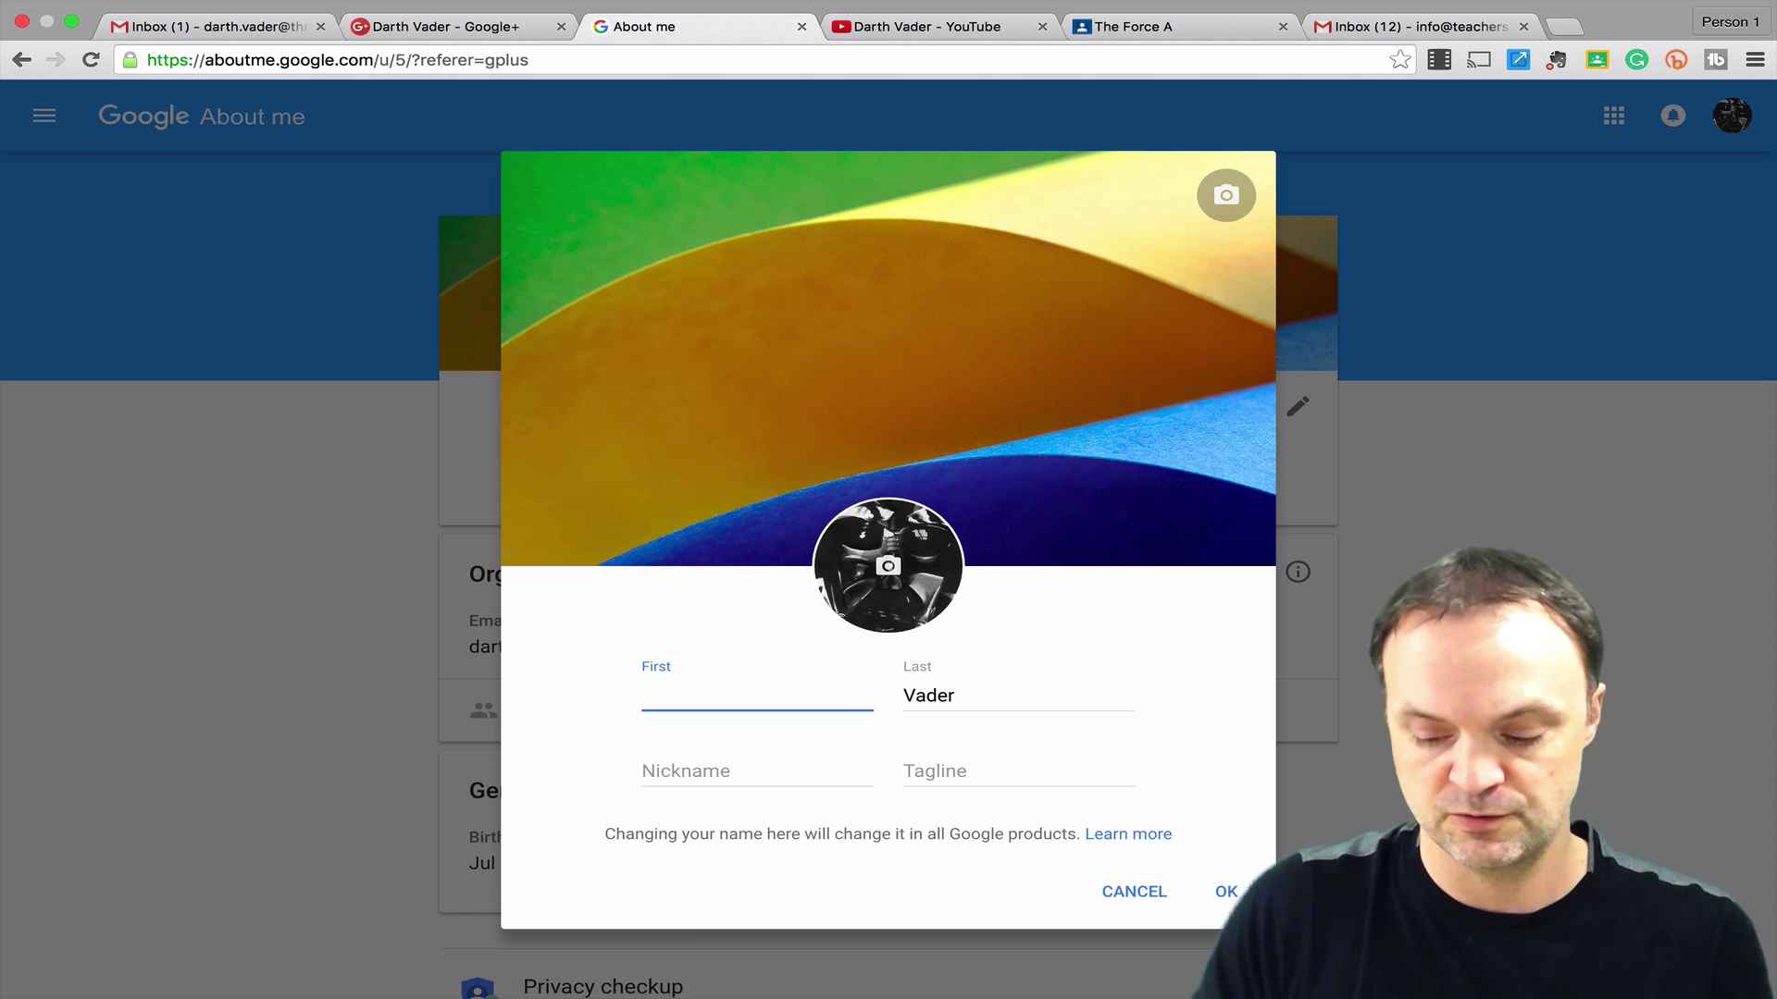
text(Lord)
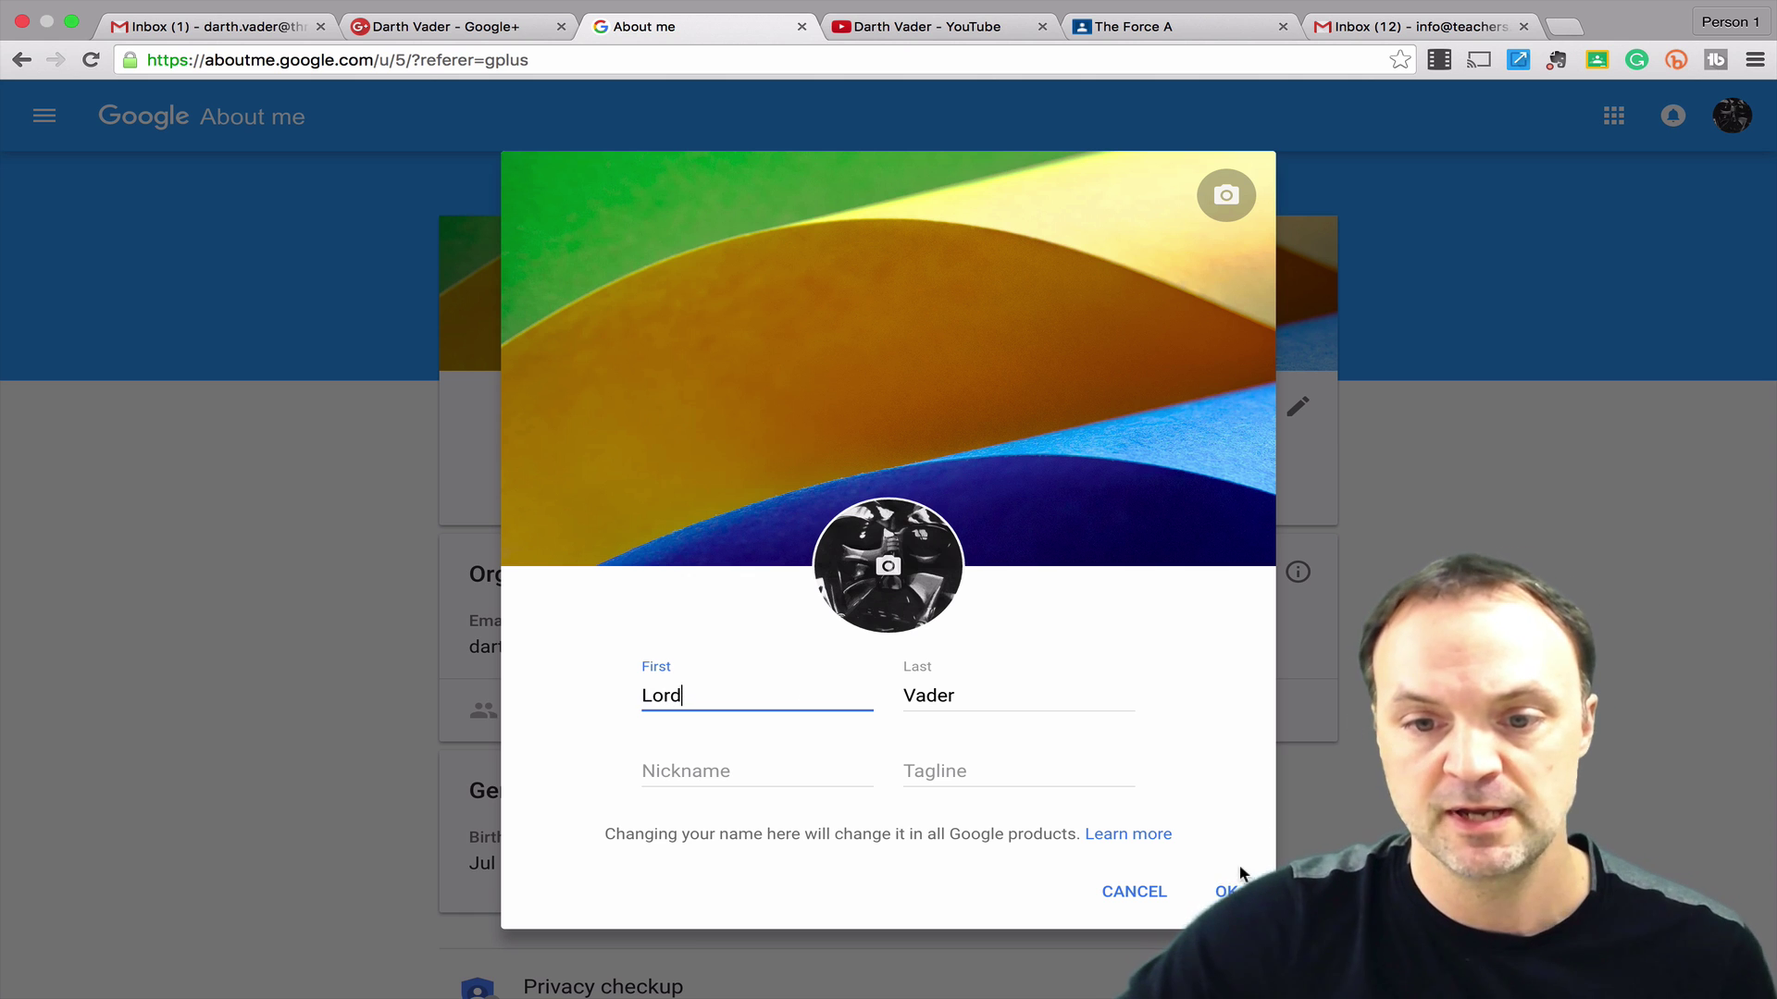
click(1224, 891)
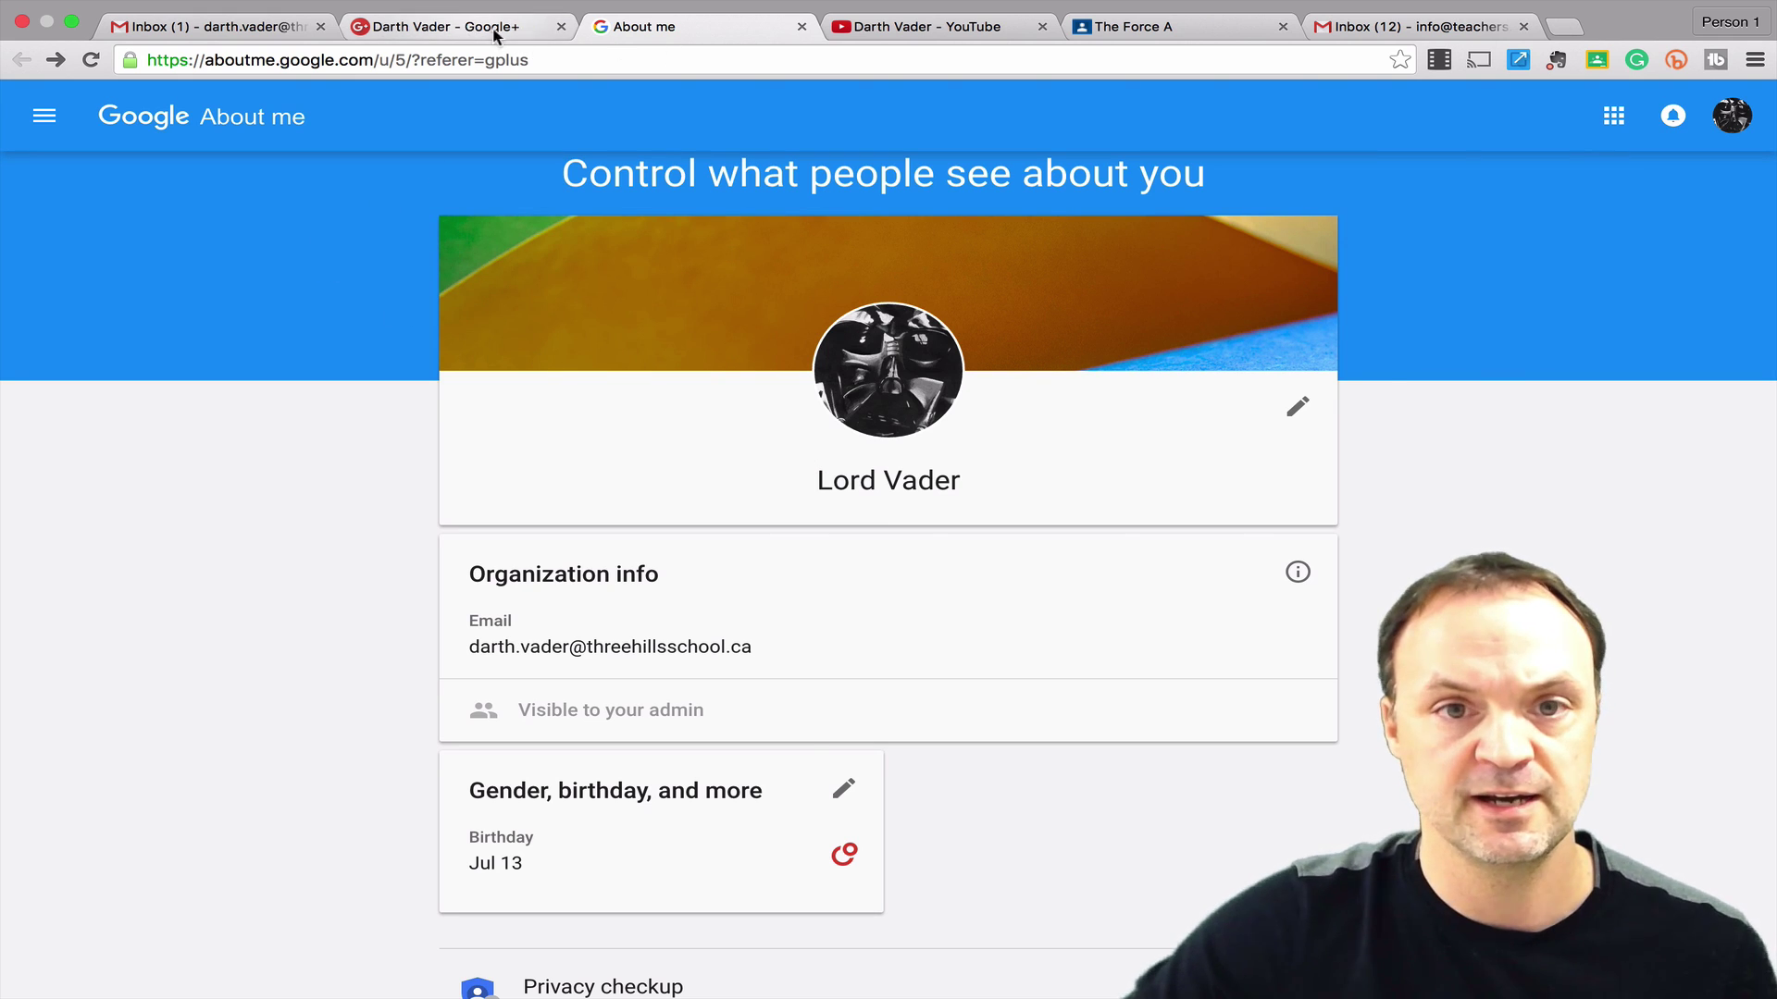
- Reload the YouTube channel page to show the new name, then go to The Force A tab
click(896, 33)
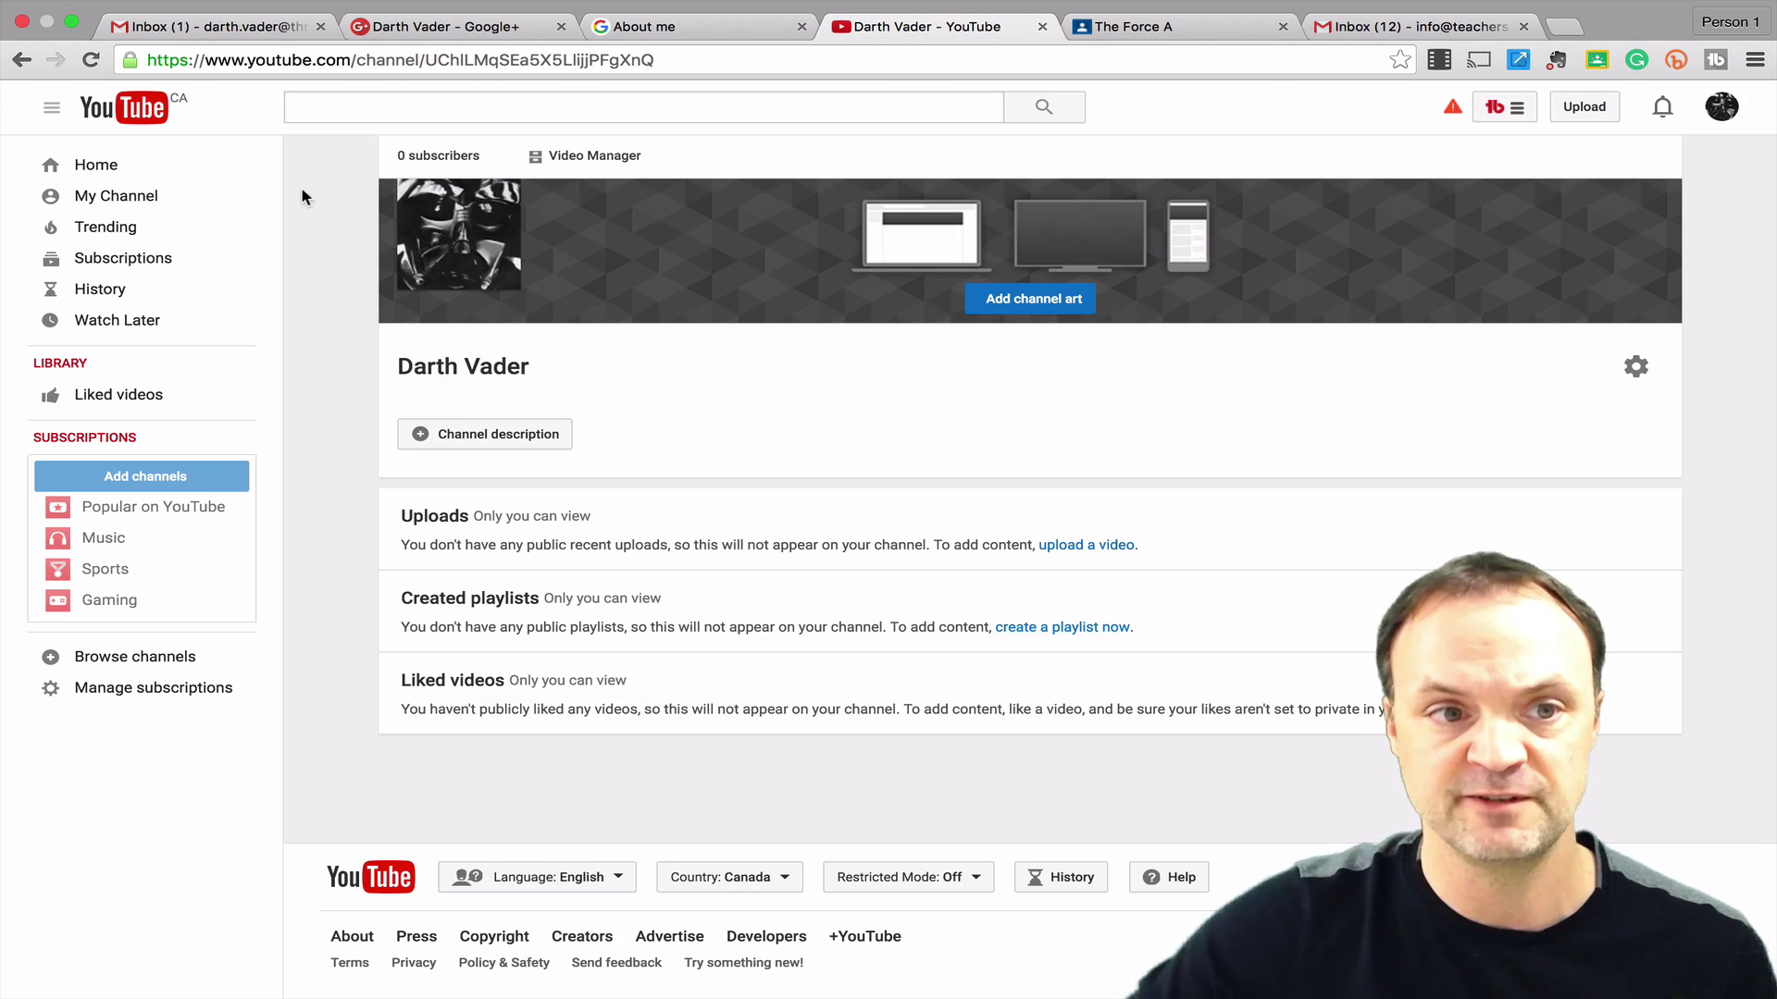
click(96, 59)
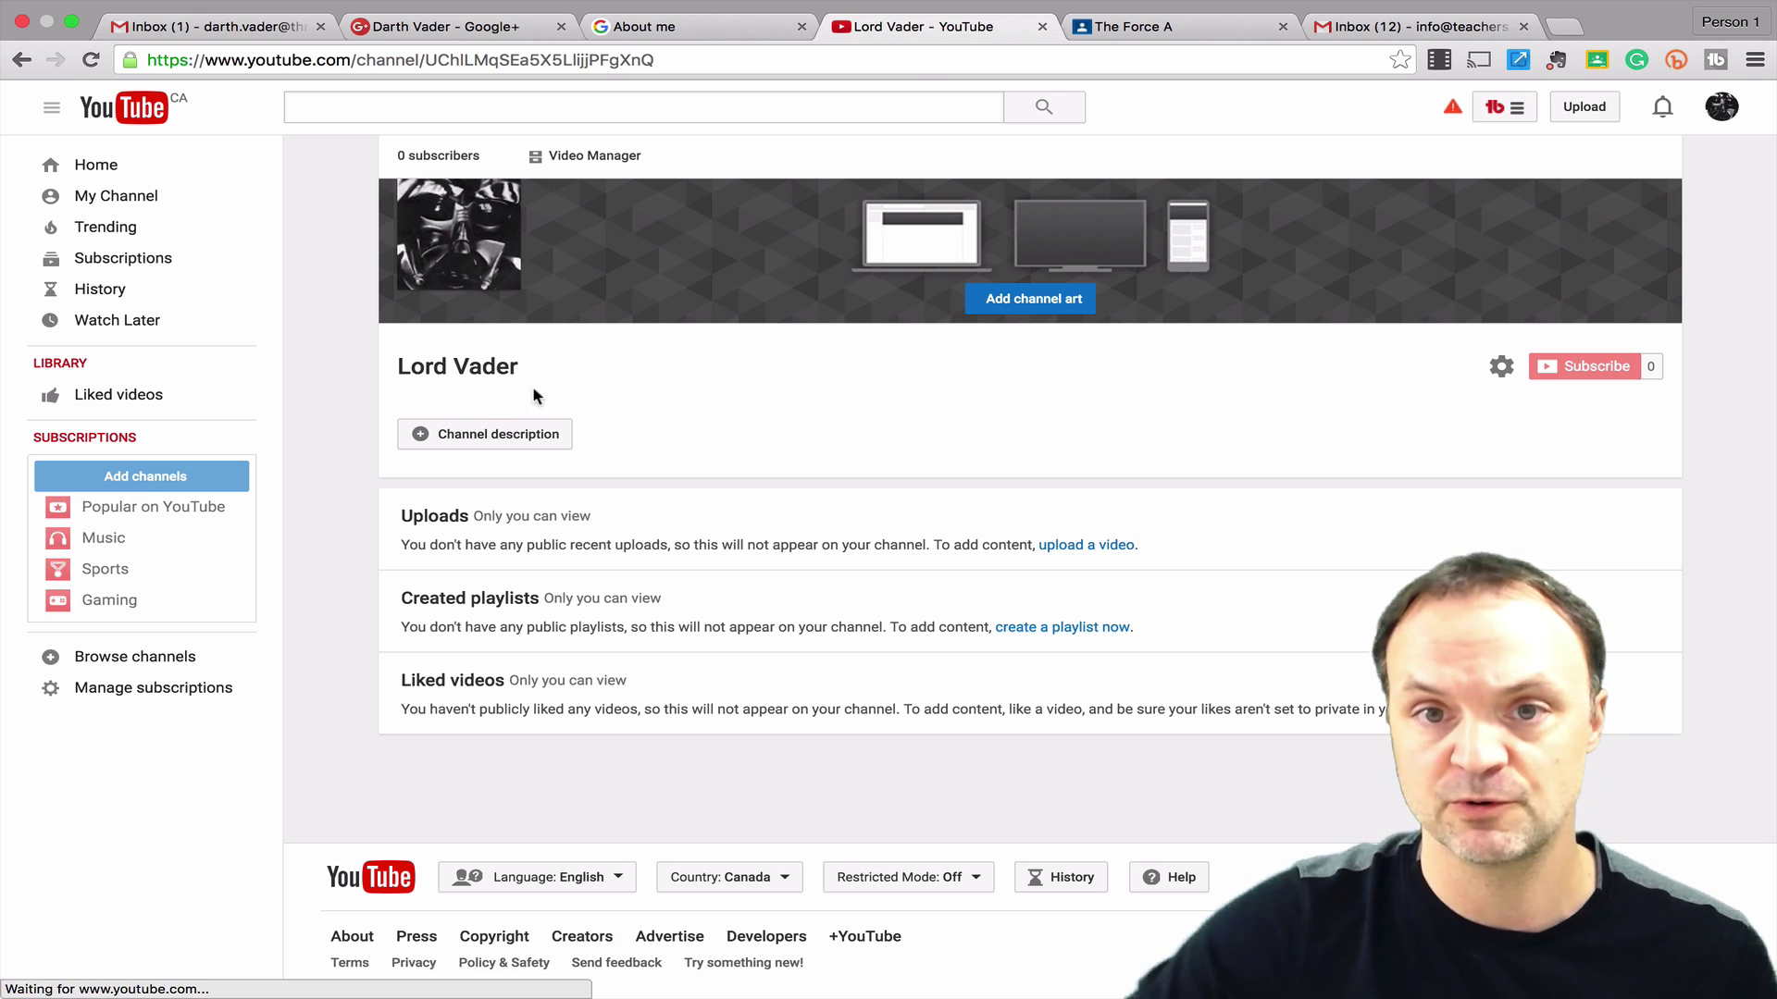
click(1180, 32)
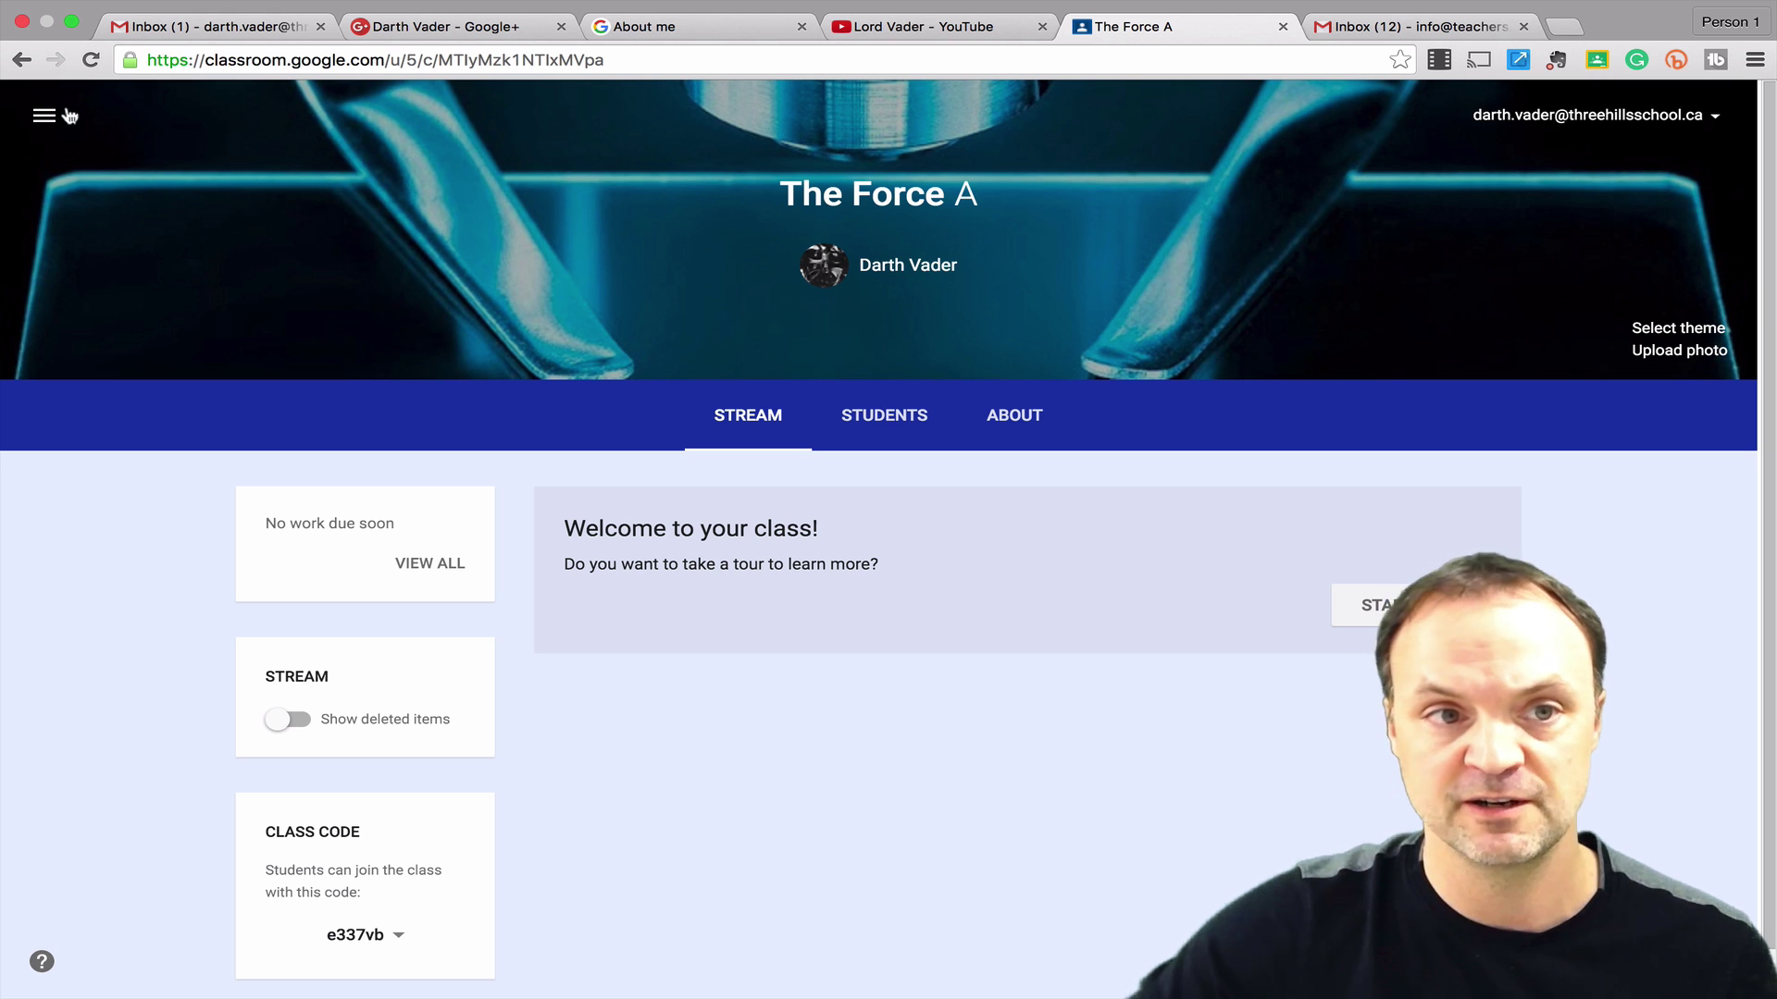
- Reload The Force A class page in Classroom
click(91, 59)
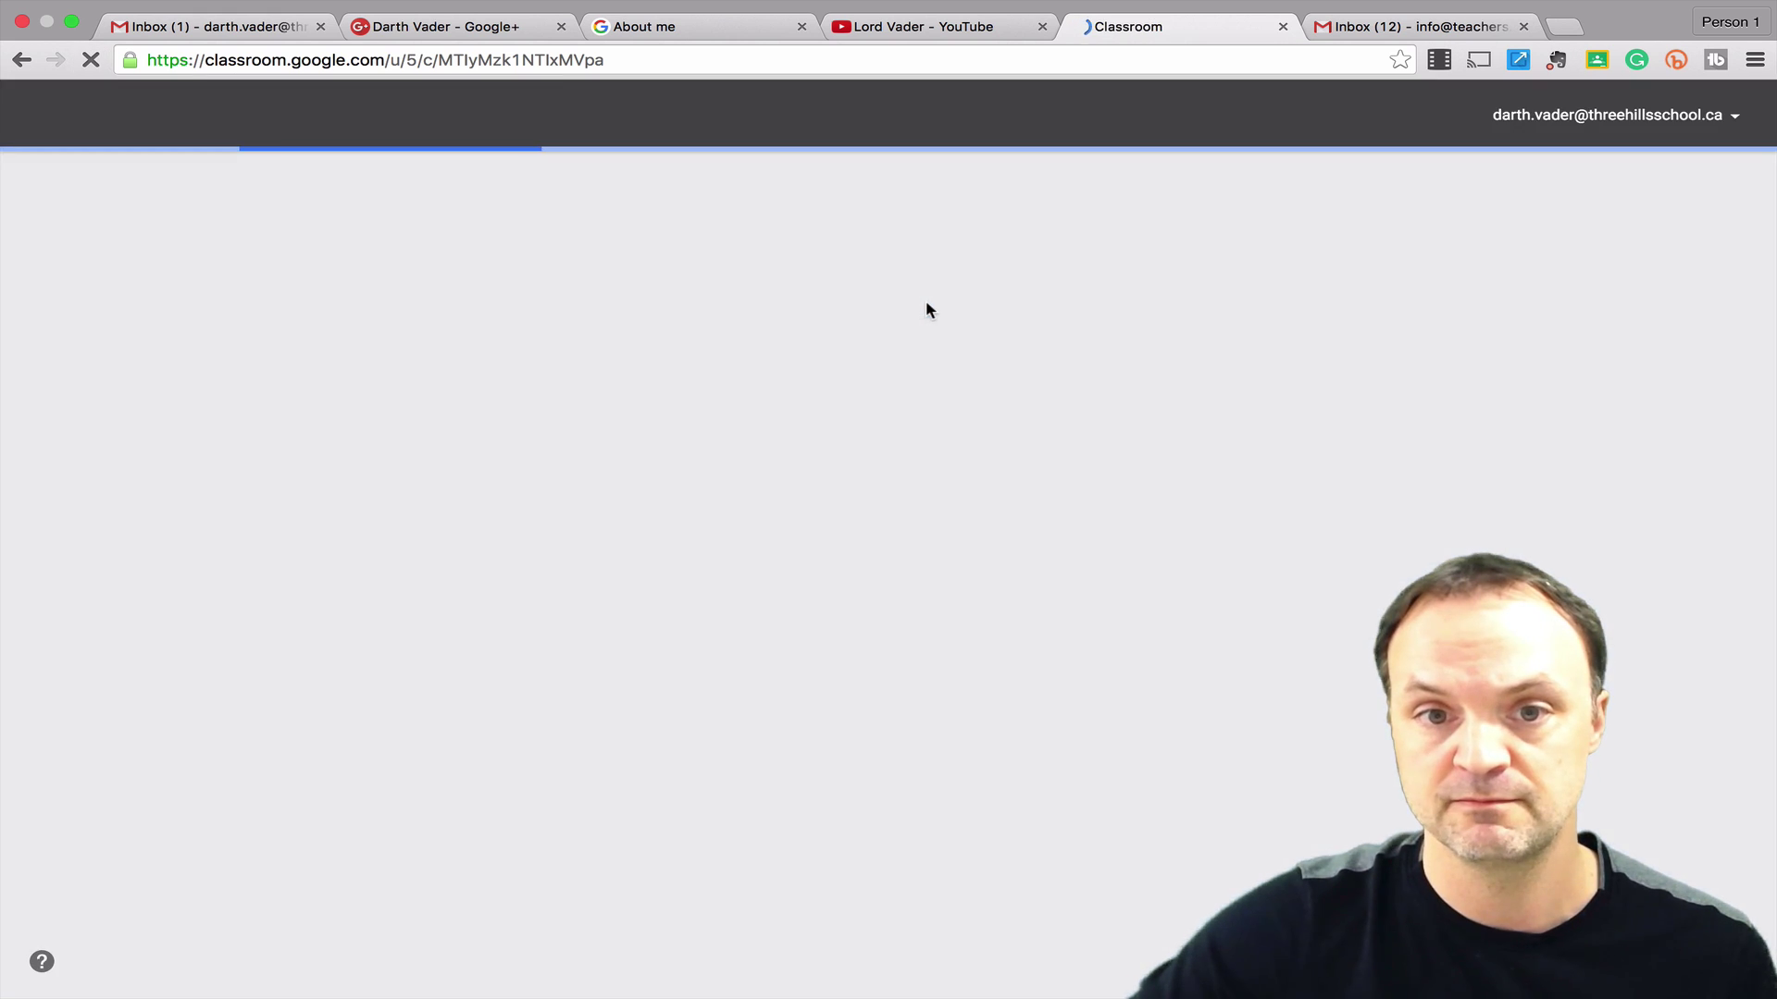